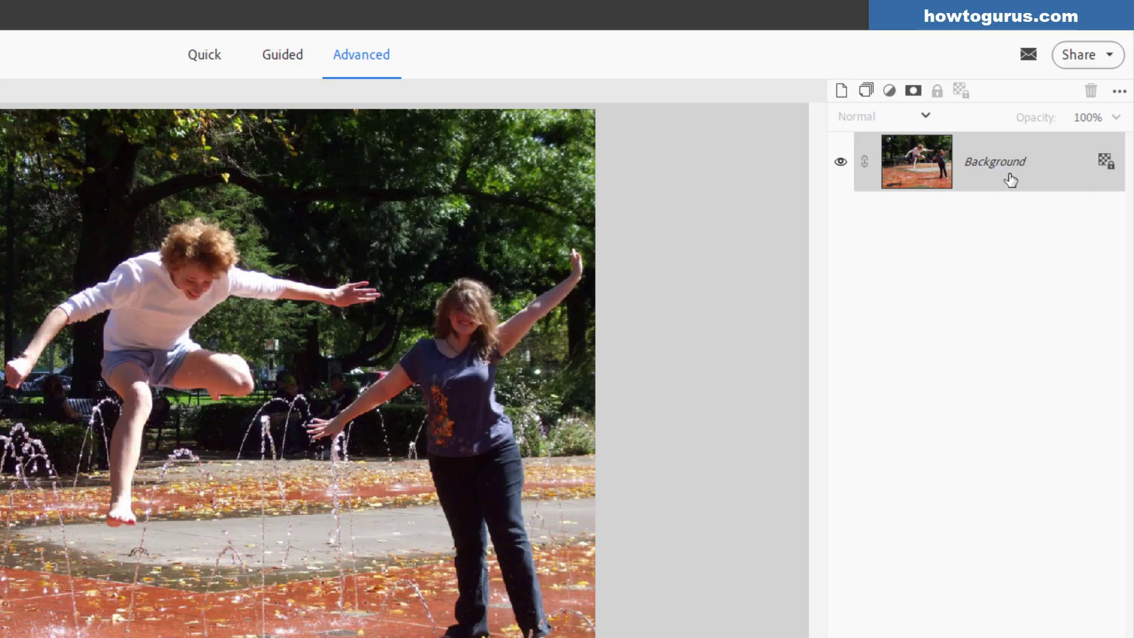
Duplicate the Background layer to create a Background copy layer
{"action": "right_click", "coordinate": [991, 168]}
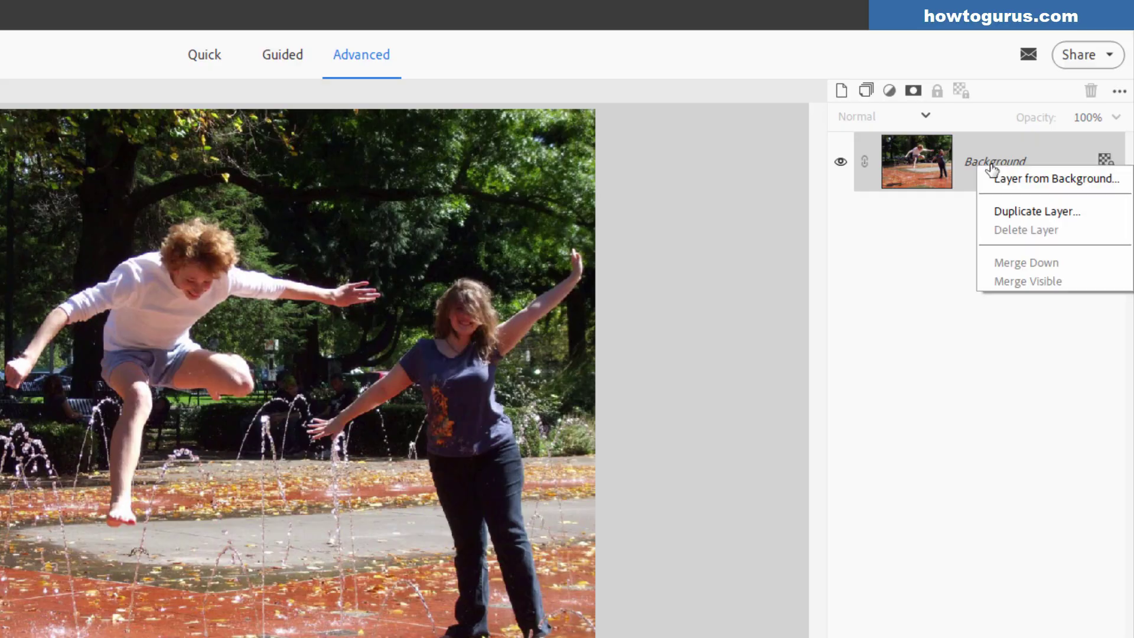
{"action": "left_click", "coordinate": [998, 210]}
{"action": "left_click", "coordinate": [459, 287]}
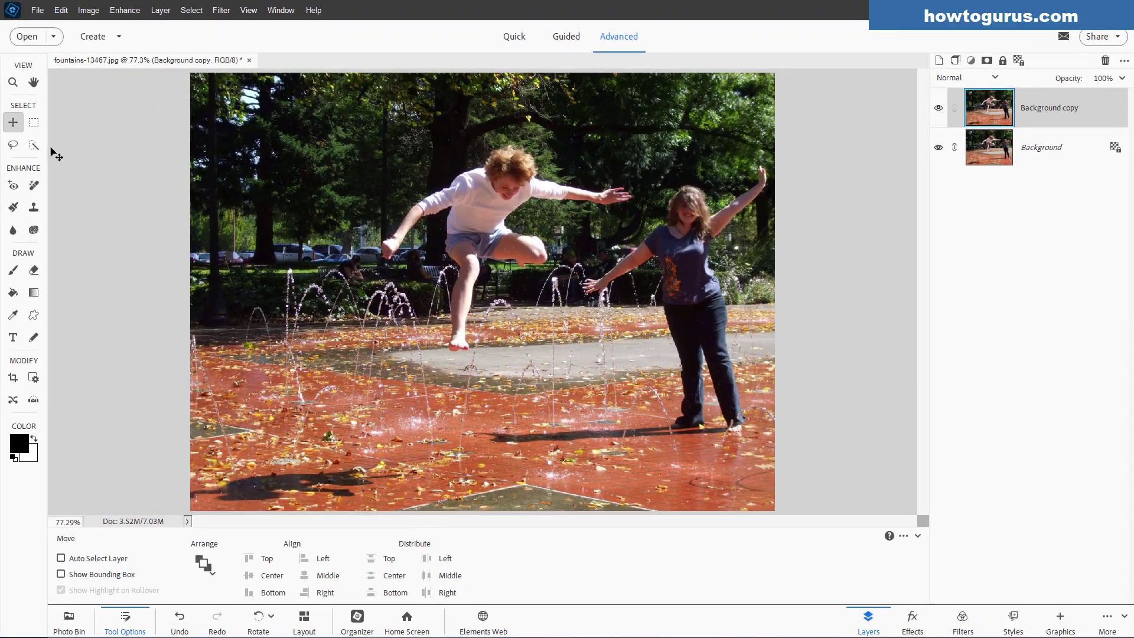
Lasso-select the standing woman and her shadow on the copy
{"action": "left_click", "coordinate": [13, 145]}
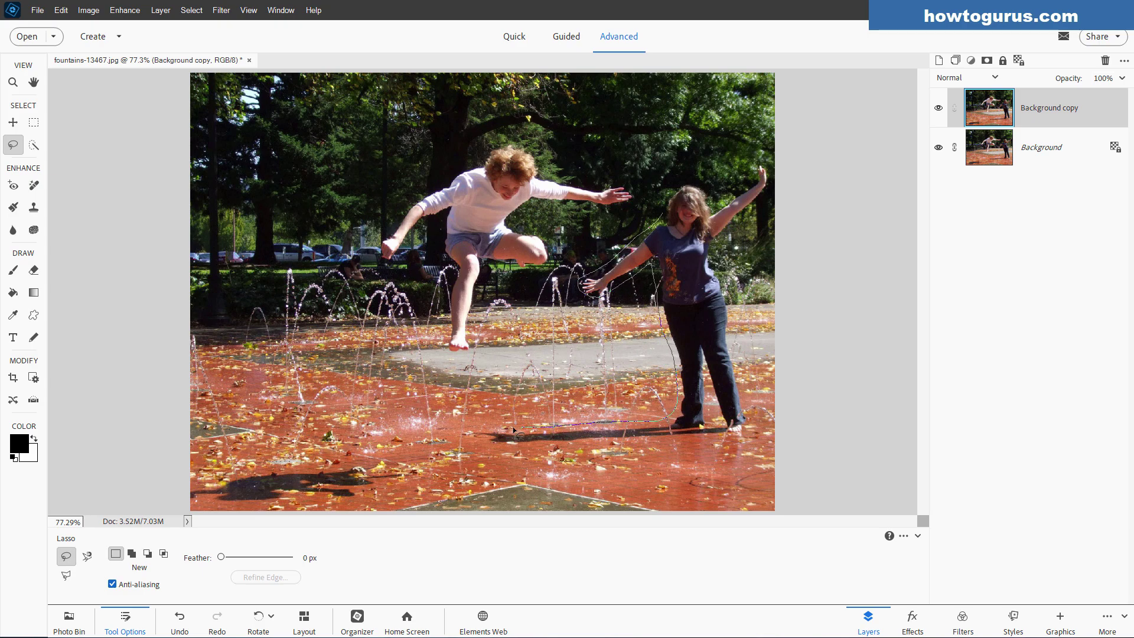
{"action": "left_click_drag", "start_coordinate": [486, 429], "coordinate": [529, 447]}
{"action": "left_click_drag", "start_coordinate": [715, 257], "coordinate": [723, 237]}
{"action": "left_click_drag", "start_coordinate": [695, 187], "coordinate": [661, 212]}
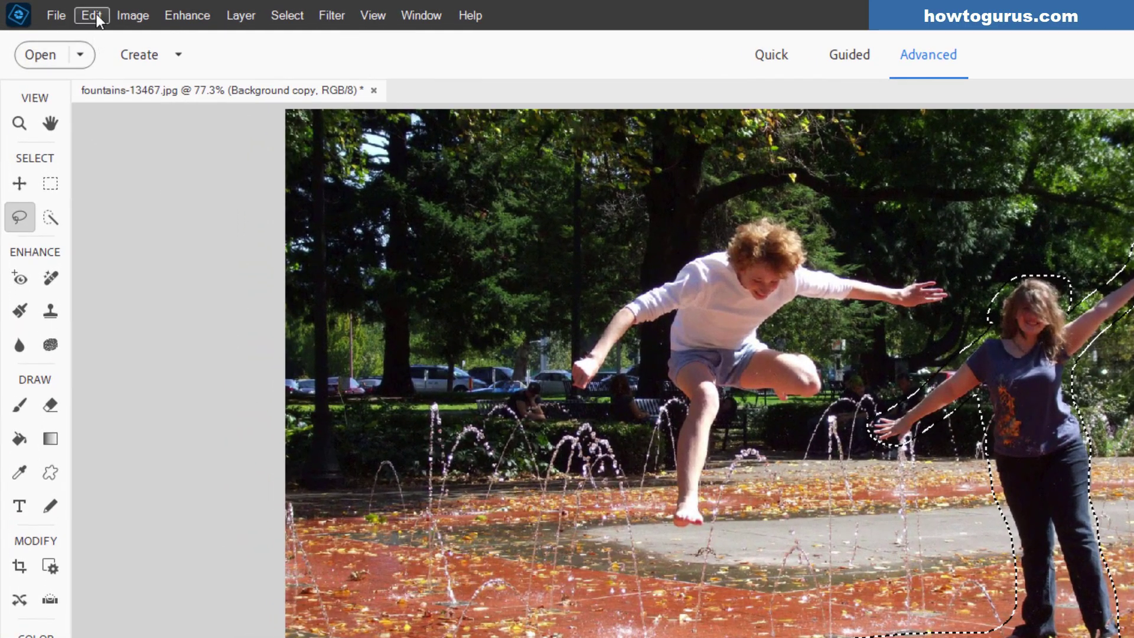
Fill the woman-and-shadow selection using Edit > Fill Selection with Content-Aware
{"action": "left_click", "coordinate": [93, 14]}
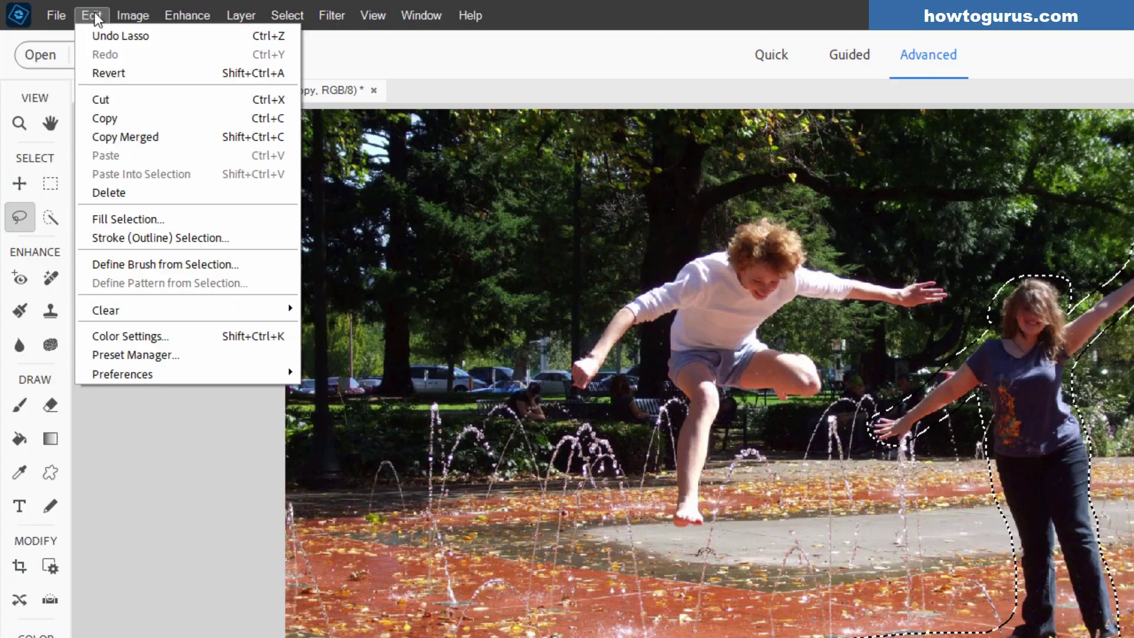
{"action": "left_click", "coordinate": [118, 214]}
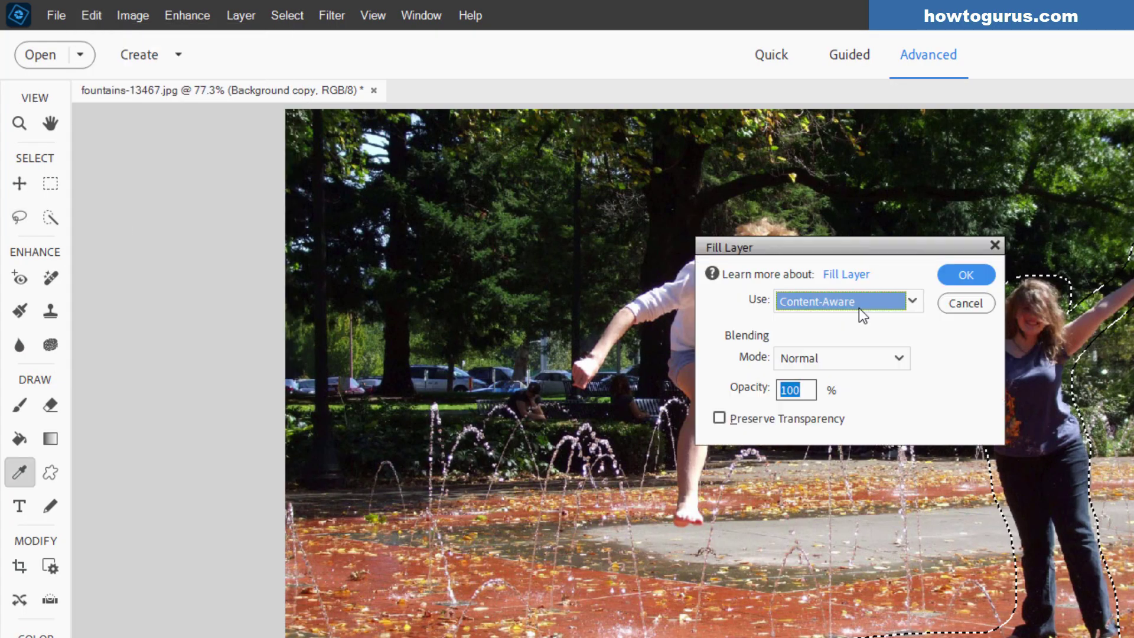
{"action": "left_click", "coordinate": [859, 307]}
{"action": "left_click", "coordinate": [842, 389]}
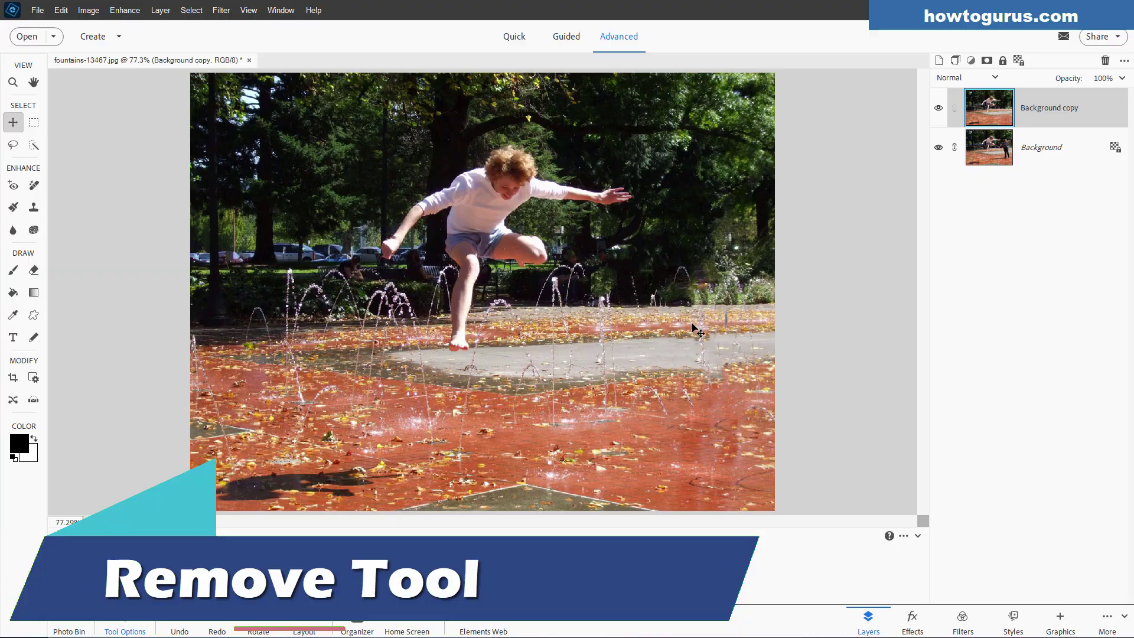
Hide the filled Background copy and duplicate Background as Background copy 2
{"action": "left_click", "coordinate": [939, 107]}
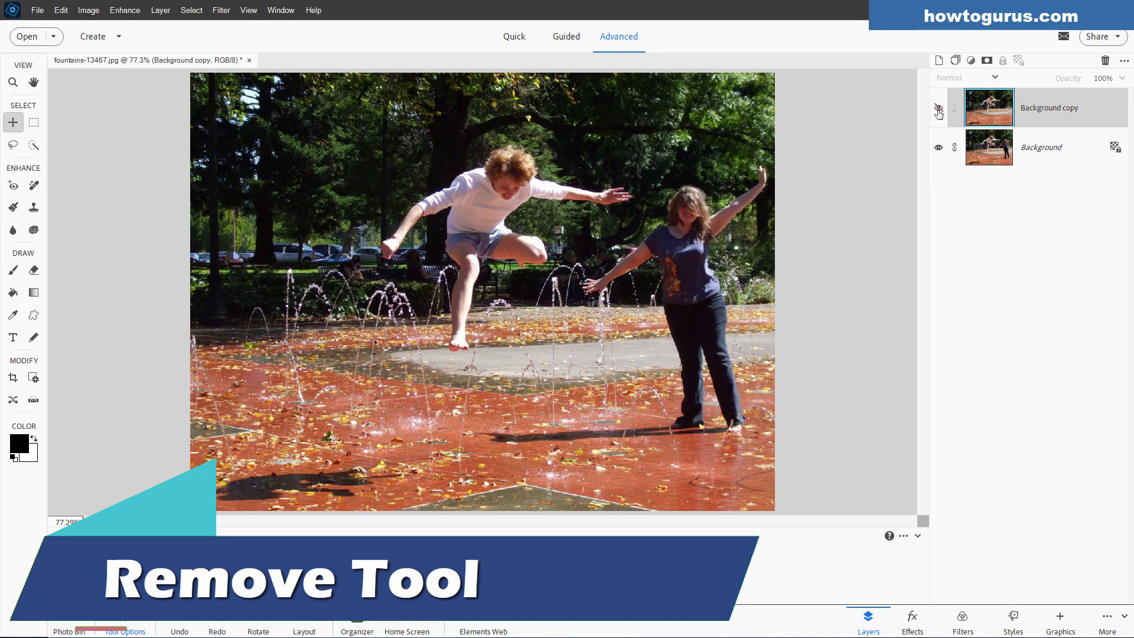
{"action": "left_click", "coordinate": [1033, 153]}
{"action": "right_click", "coordinate": [1033, 154]}
{"action": "left_click", "coordinate": [1051, 181]}
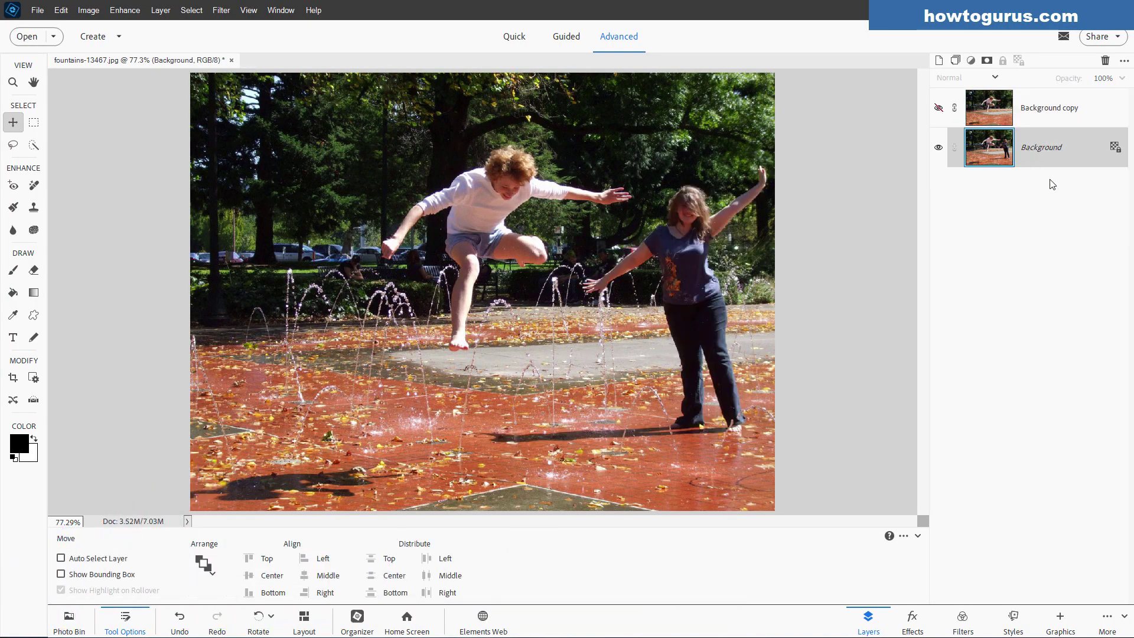
{"action": "left_click", "coordinate": [672, 190]}
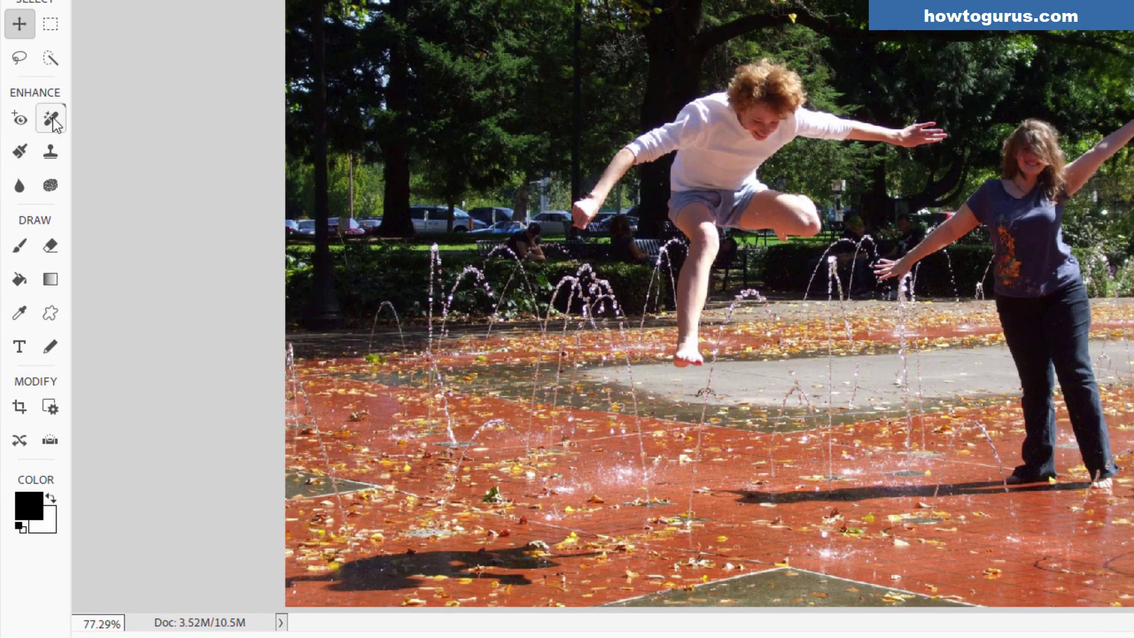
{"action": "left_click", "coordinate": [51, 119]}
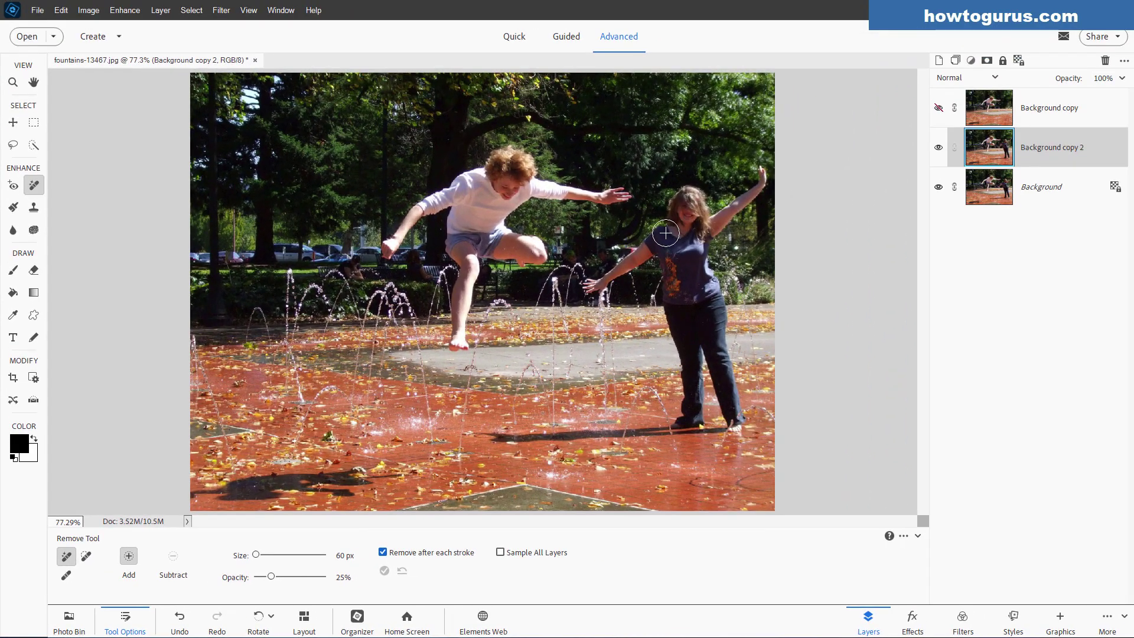
Brush away the woman's arm, legs and shadow, then a leftover ground spot
{"action": "mouse_move", "coordinate": [644, 247]}
{"action": "left_mouse_down"}
{"action": "mouse_move", "coordinate": [591, 286]}
{"action": "mouse_move", "coordinate": [673, 229]}
{"action": "mouse_move", "coordinate": [681, 198]}
{"action": "mouse_move", "coordinate": [694, 221]}
{"action": "mouse_move", "coordinate": [711, 221]}
{"action": "mouse_move", "coordinate": [757, 173]}
{"action": "mouse_move", "coordinate": [708, 237]}
{"action": "mouse_move", "coordinate": [735, 427]}
{"action": "mouse_move", "coordinate": [722, 427]}
{"action": "mouse_move", "coordinate": [704, 333]}
{"action": "mouse_move", "coordinate": [717, 420]}
{"action": "mouse_move", "coordinate": [494, 437]}
{"action": "left_mouse_up"}
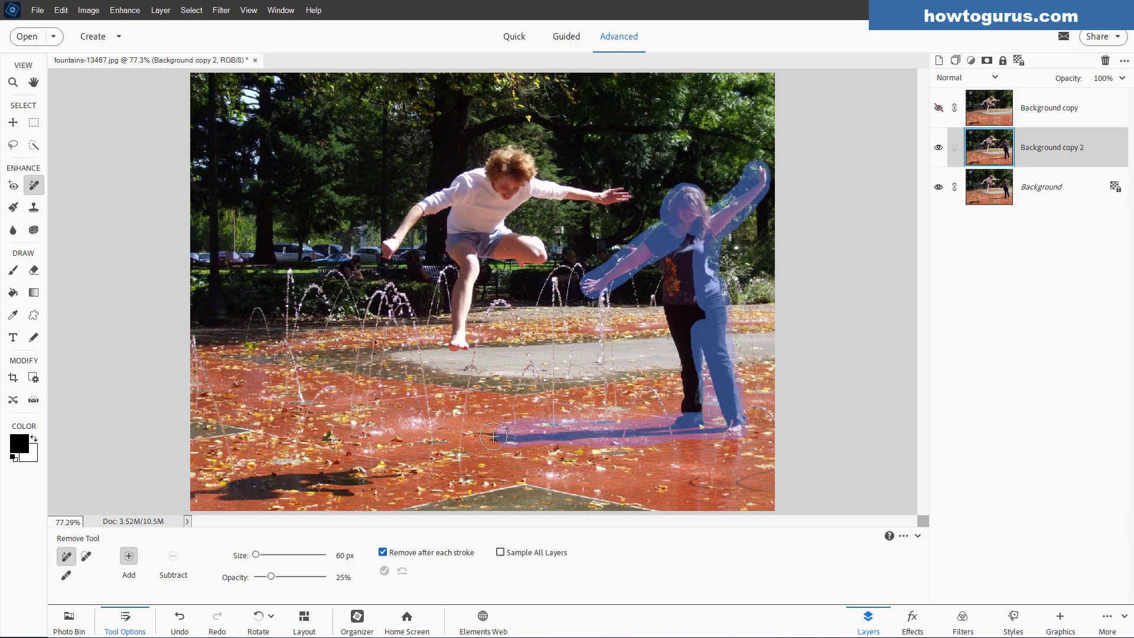
{"action": "mouse_move", "coordinate": [621, 428]}
{"action": "left_mouse_down"}
{"action": "mouse_move", "coordinate": [698, 420]}
{"action": "mouse_move", "coordinate": [663, 295]}
{"action": "mouse_move", "coordinate": [685, 242]}
{"action": "mouse_move", "coordinate": [695, 317]}
{"action": "mouse_move", "coordinate": [686, 269]}
{"action": "left_mouse_up"}
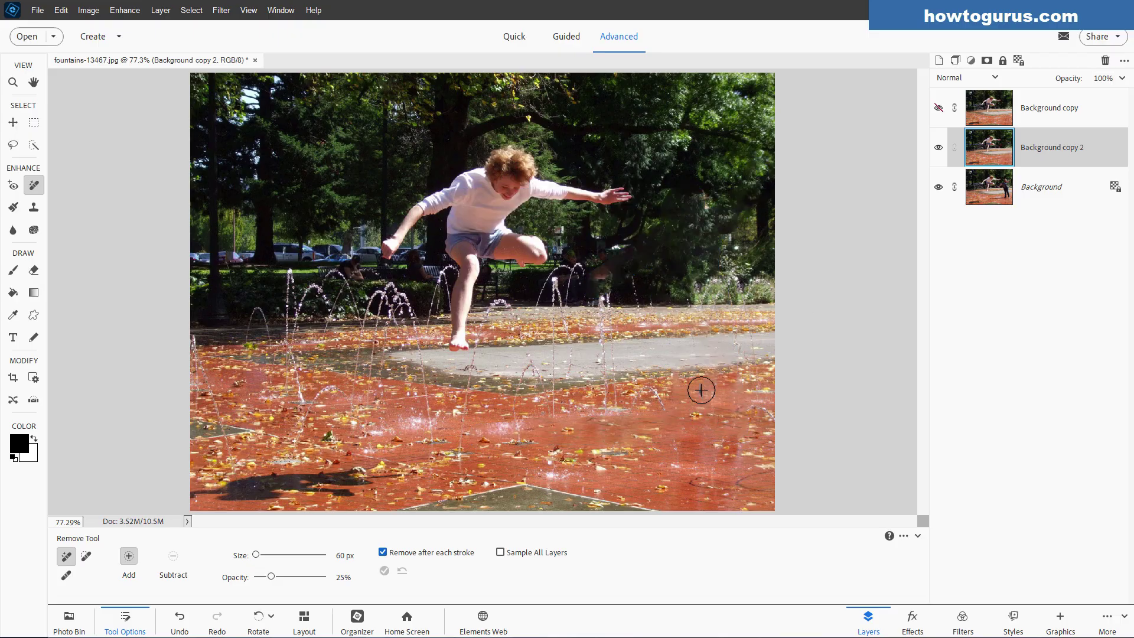
{"action": "left_click_drag", "start_coordinate": [711, 398], "coordinate": [701, 392]}
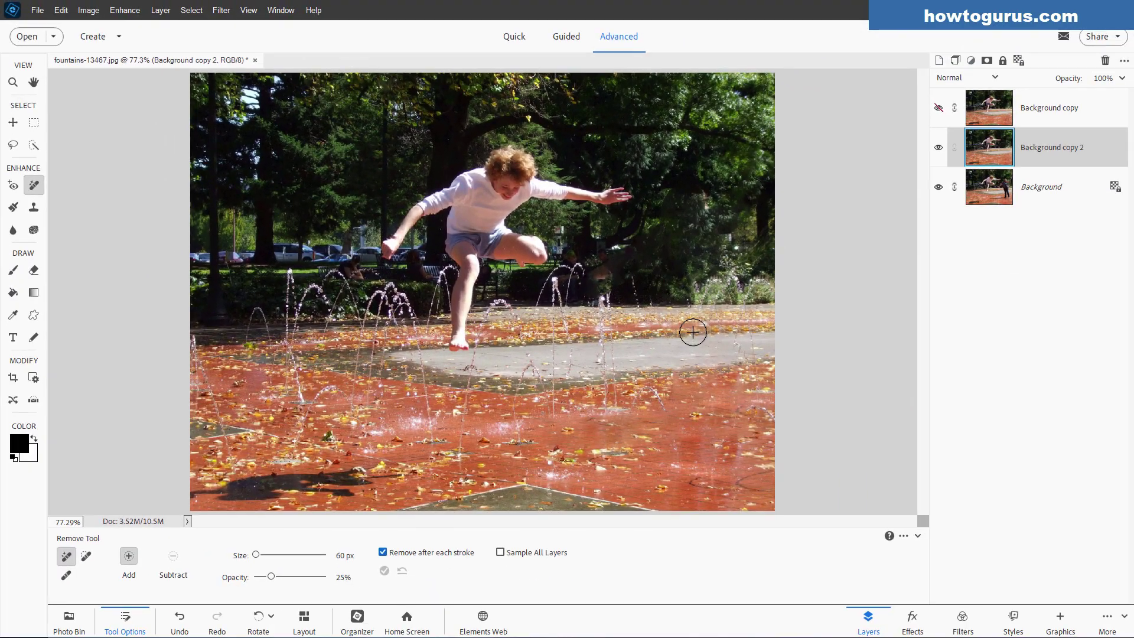
Zoom in to inspect the removal result, then zoom back out
{"action": "scroll", "coordinate": [716, 283], "scroll_direction": "up", "scroll_amount": 3}
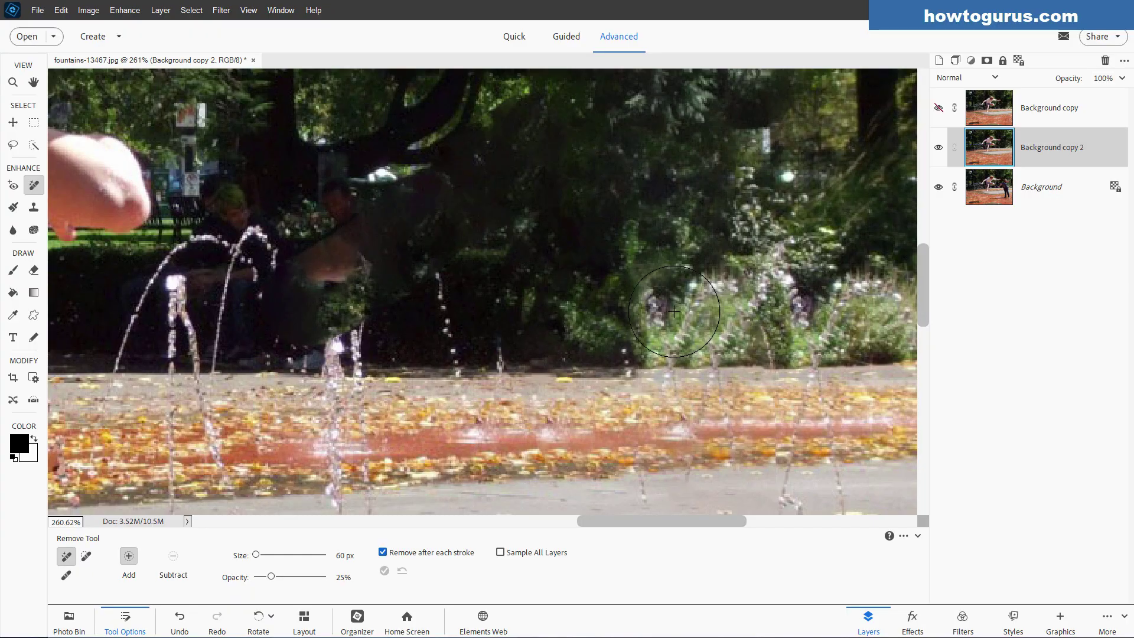
{"action": "scroll", "coordinate": [649, 254], "scroll_direction": "down", "scroll_amount": 3}
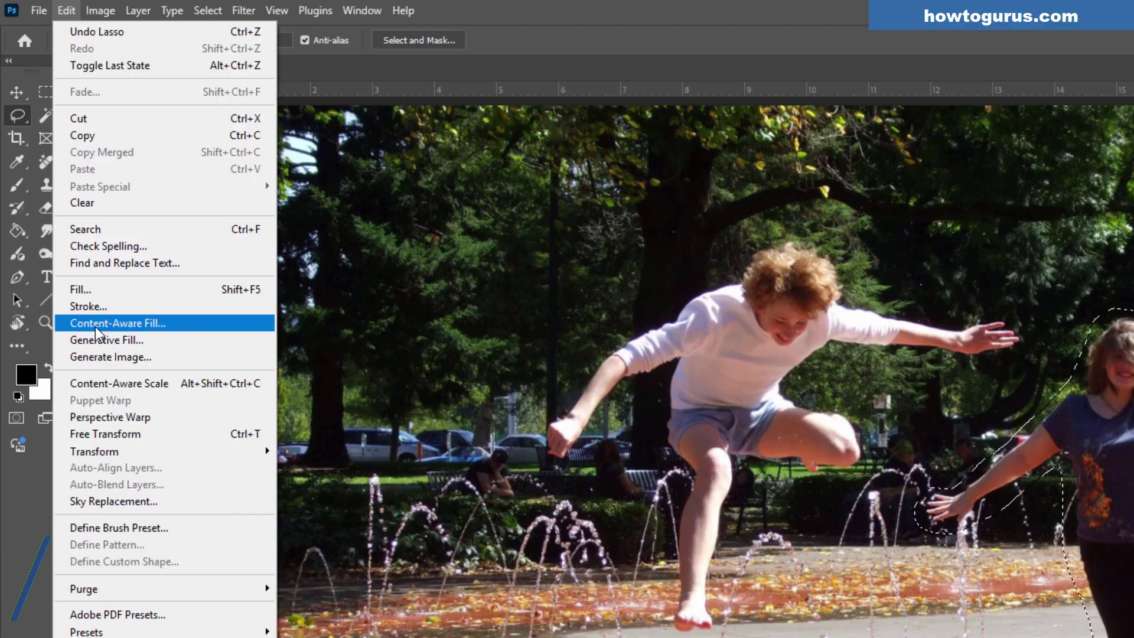
Run Generative Fill on the woman's selection with a blank prompt
{"action": "left_click", "coordinate": [130, 338]}
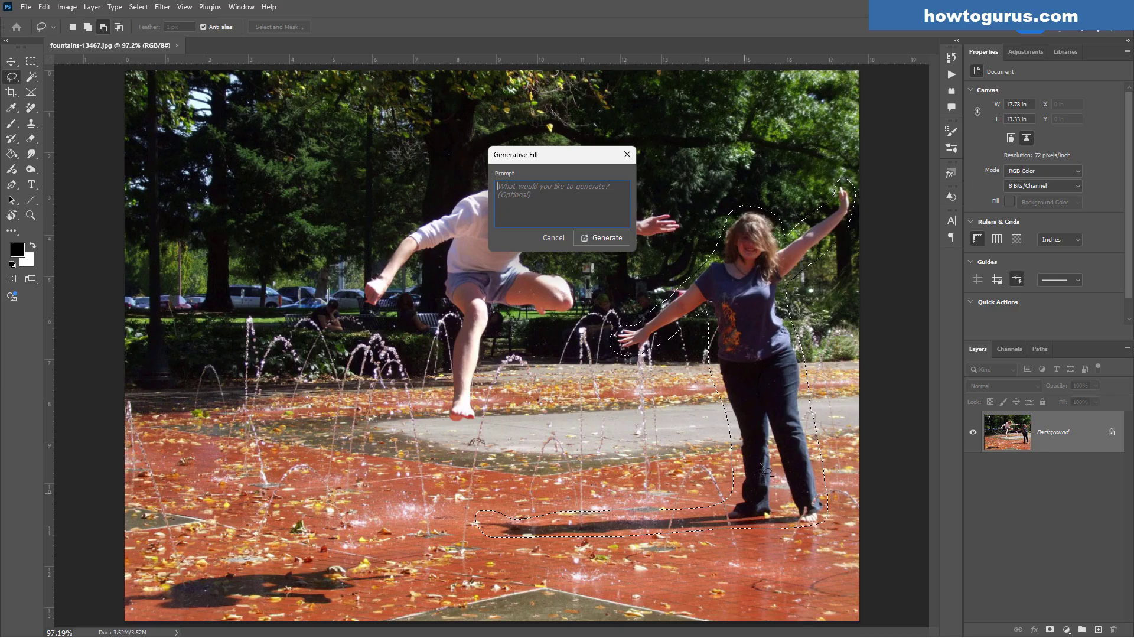
{"action": "left_click", "coordinate": [600, 239]}
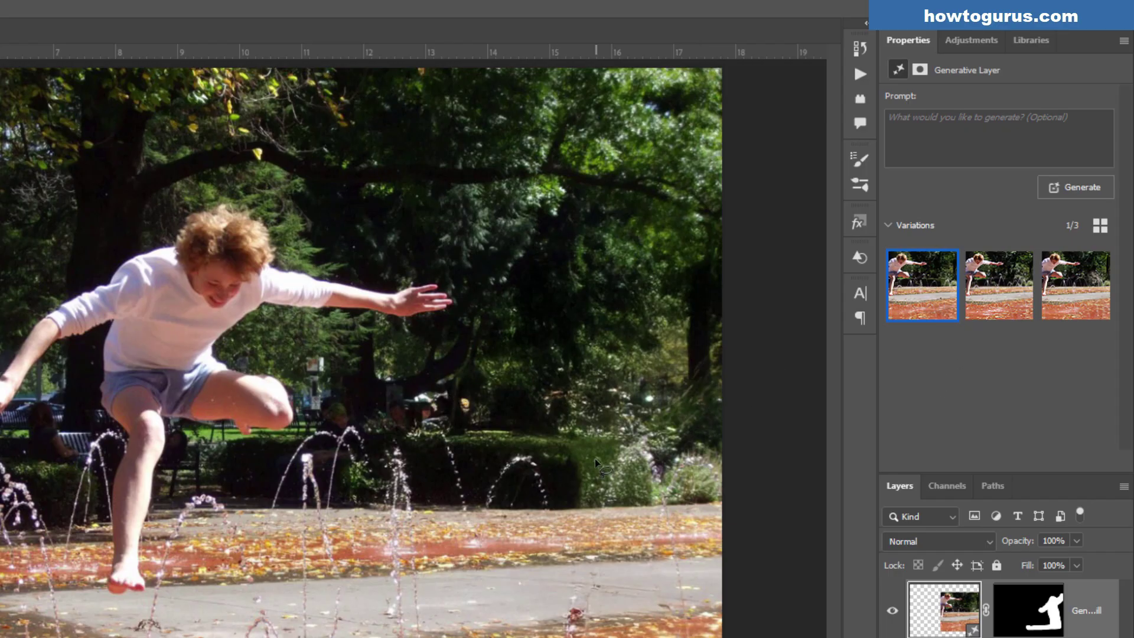
Preview prompt-free variations 2, 3, 1, 2 and 3 to compare the fountain spray
{"action": "left_click", "coordinate": [992, 303]}
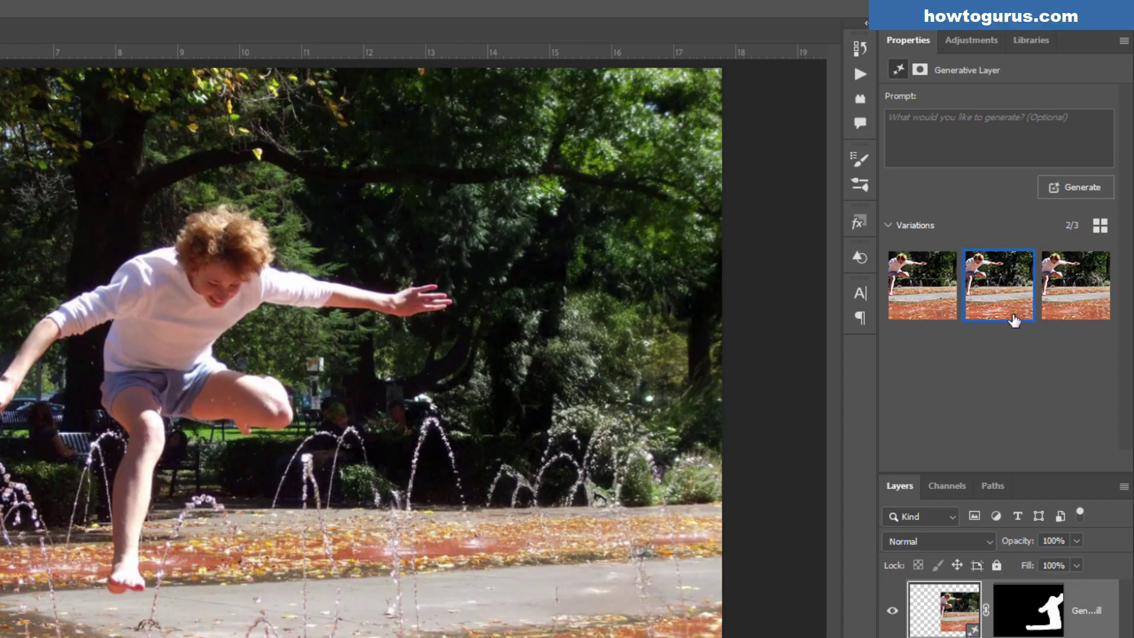
{"action": "left_click", "coordinate": [1061, 296]}
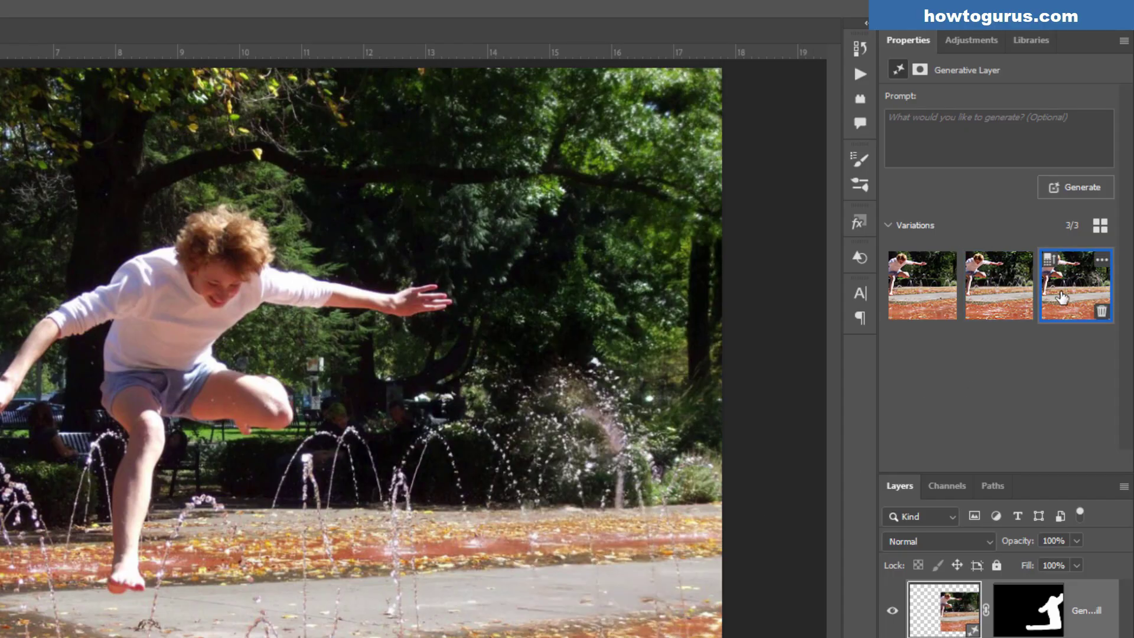
{"action": "left_click", "coordinate": [919, 296]}
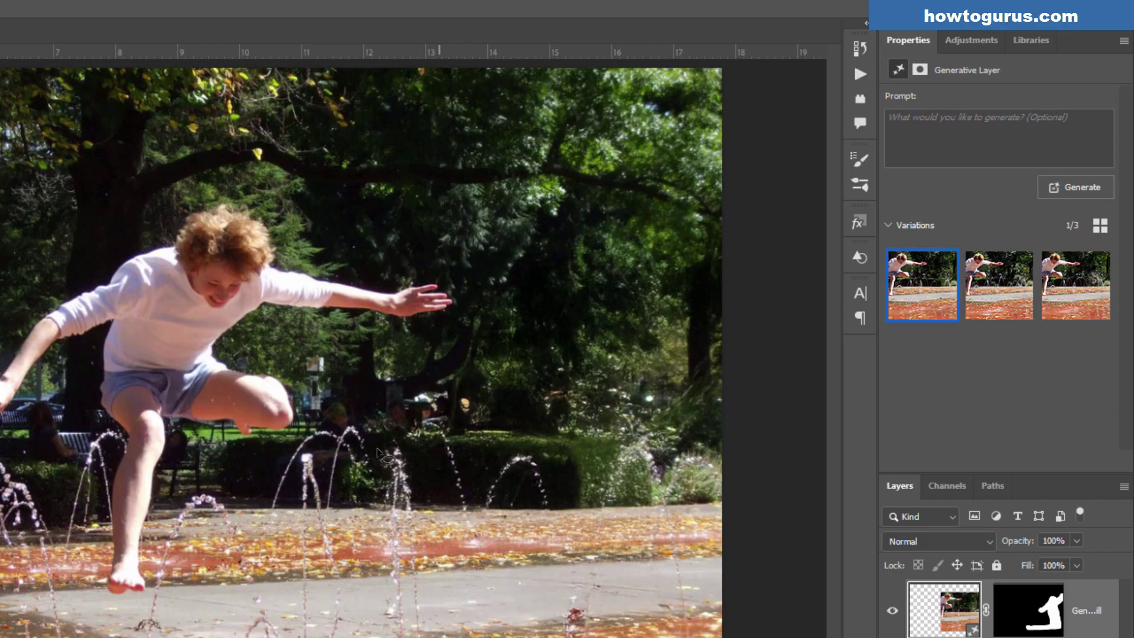
{"action": "left_click", "coordinate": [986, 292]}
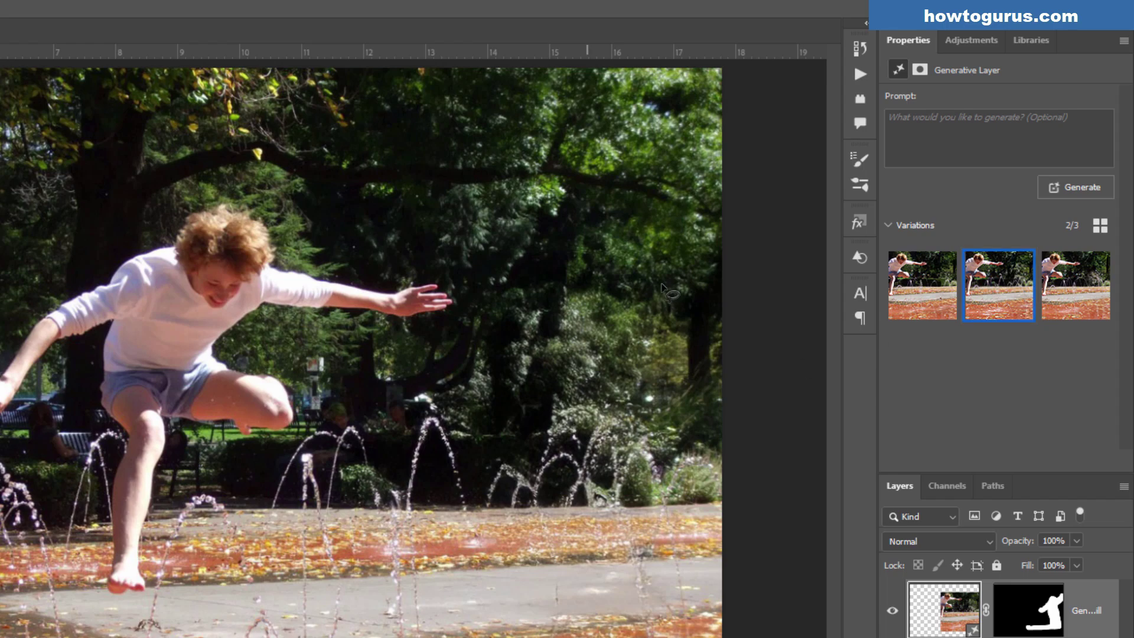
{"action": "mouse_move", "coordinate": [949, 312]}
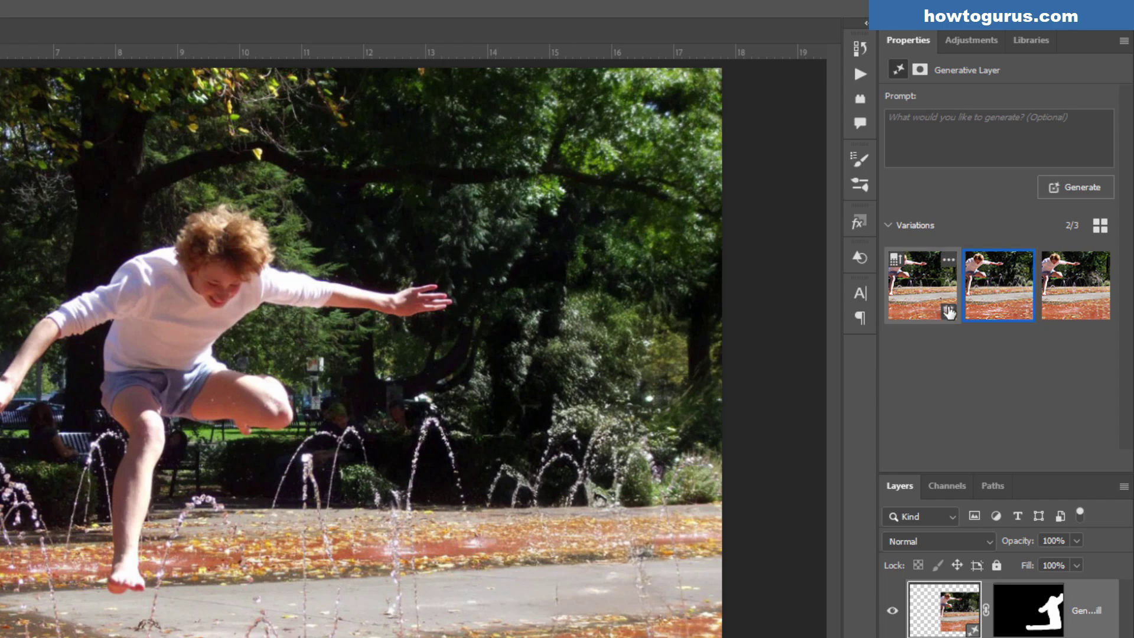
{"action": "left_click", "coordinate": [1043, 291]}
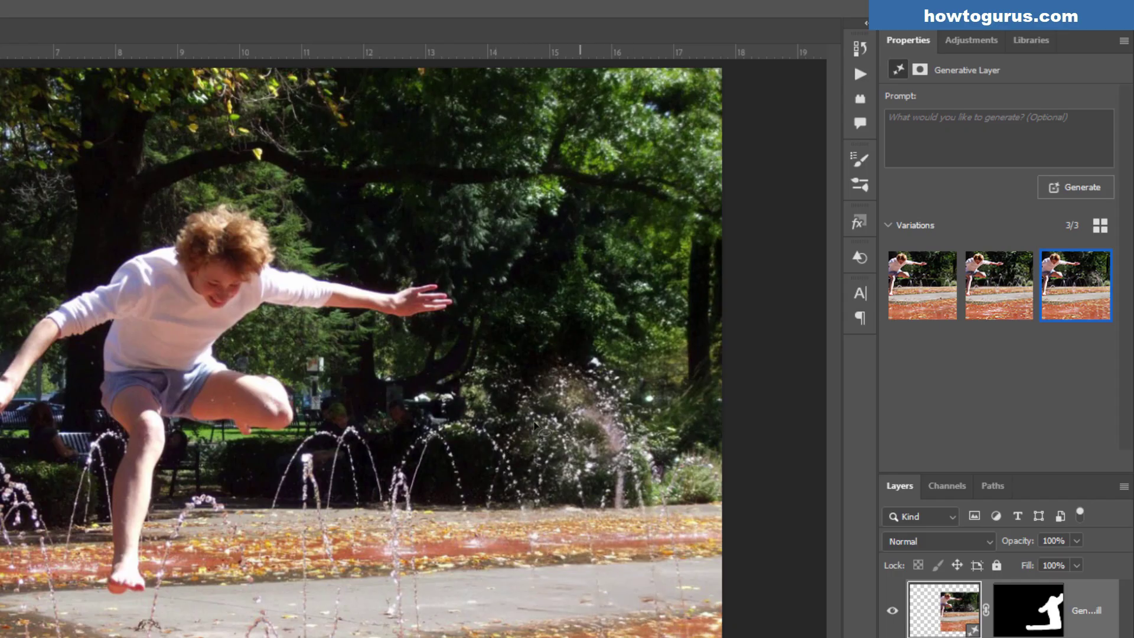
Cycle again through variations 2 and 1, leaving the third variation applied
{"action": "mouse_move", "coordinate": [923, 300]}
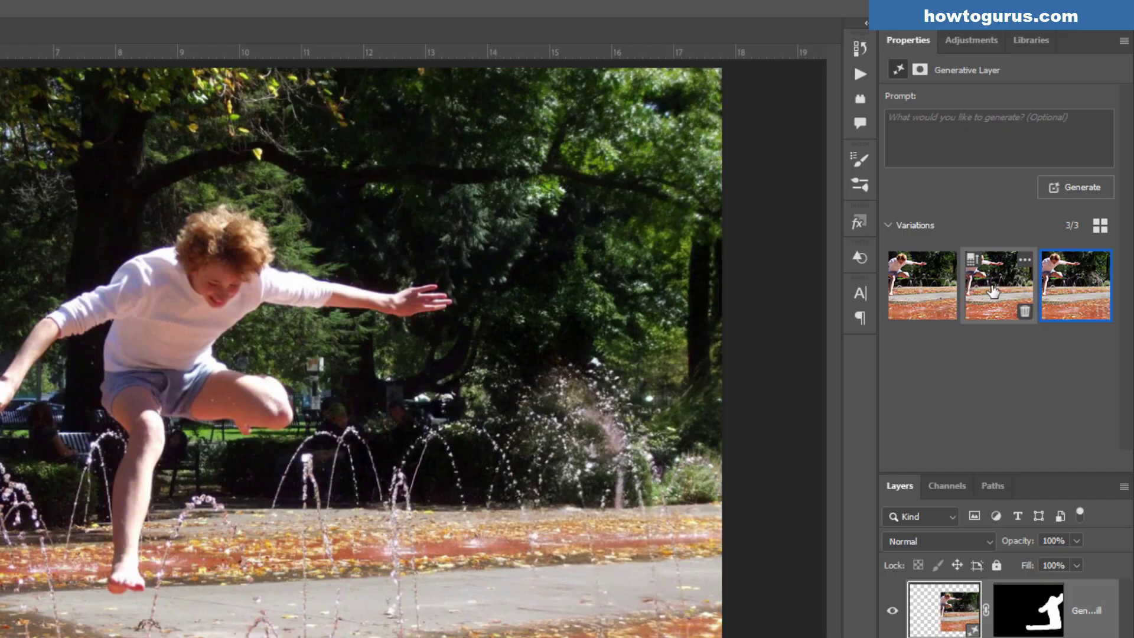
{"action": "left_click", "coordinate": [994, 291]}
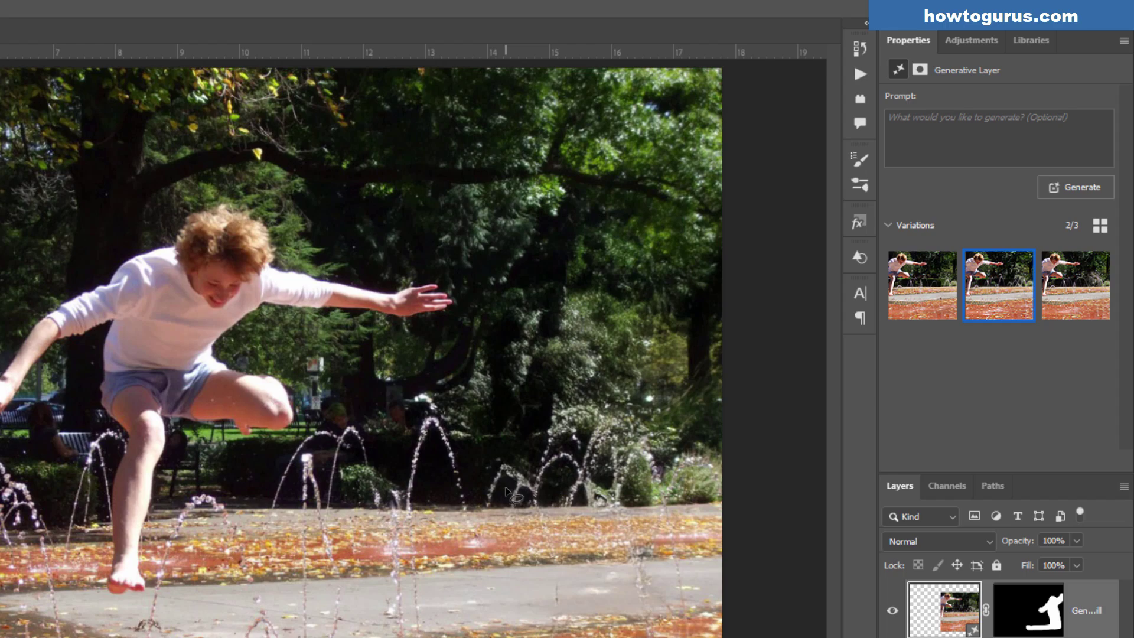
{"action": "left_click", "coordinate": [940, 306]}
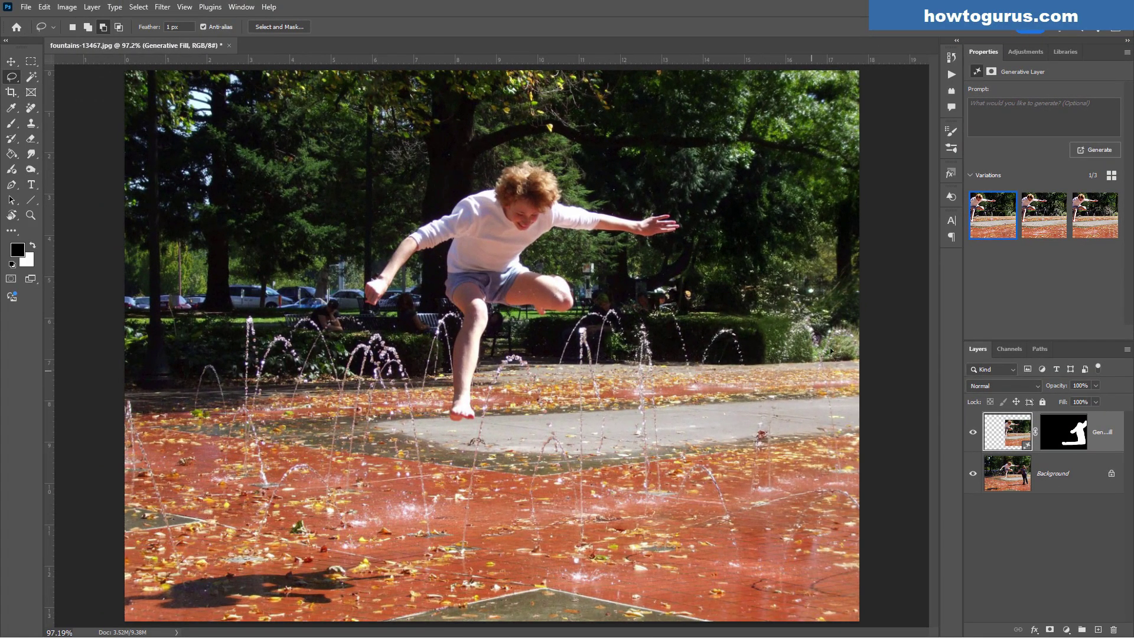
{"action": "left_click", "coordinate": [1025, 233]}
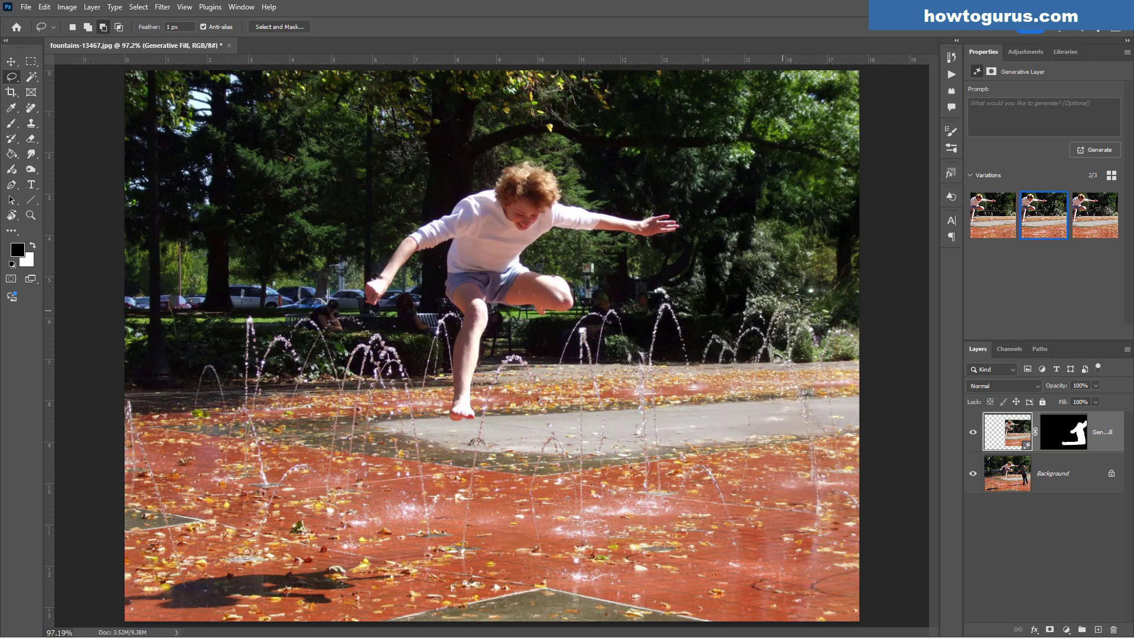
{"action": "left_click", "coordinate": [992, 215]}
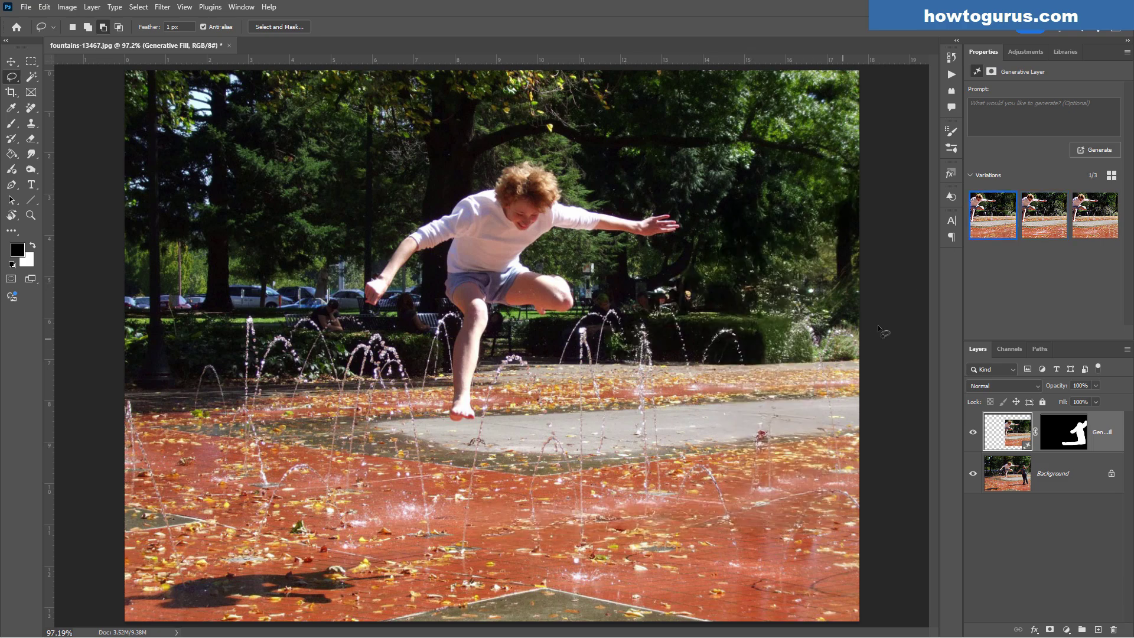
{"action": "left_click", "coordinate": [1092, 215]}
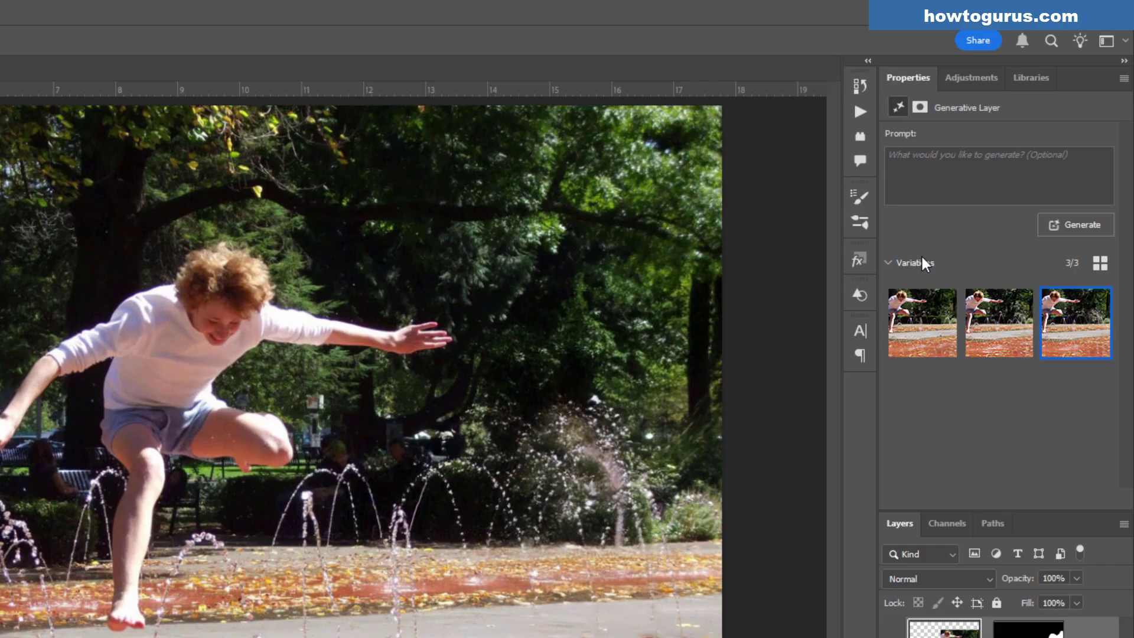
Generate new fill variations from the prompt 'water fountain'
{"action": "left_click", "coordinate": [946, 169]}
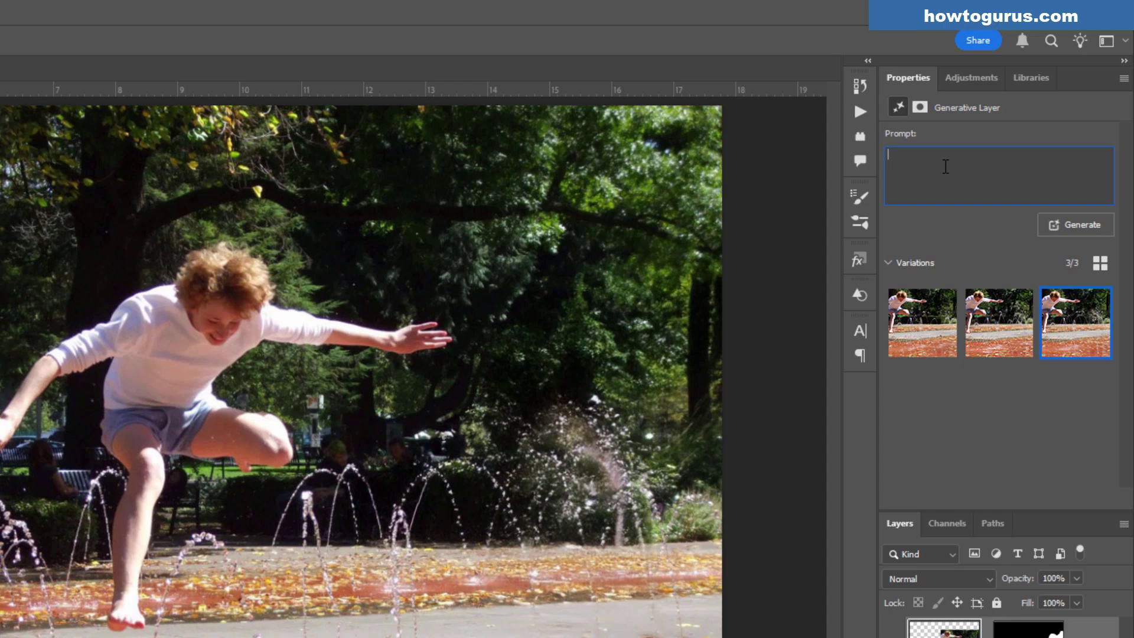
{"action": "type", "text": "water fountain"}
{"action": "left_click", "coordinate": [1079, 224]}
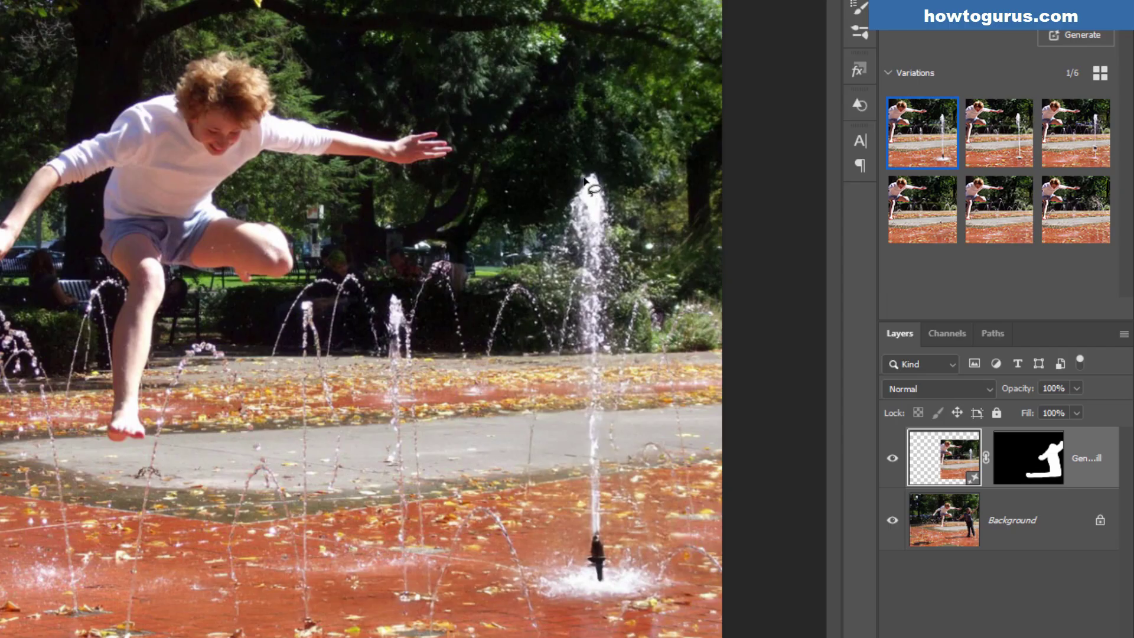
Compare water-fountain variations 2, 3, 2, 1, 3 and finish on variation 1
{"action": "left_click", "coordinate": [999, 151]}
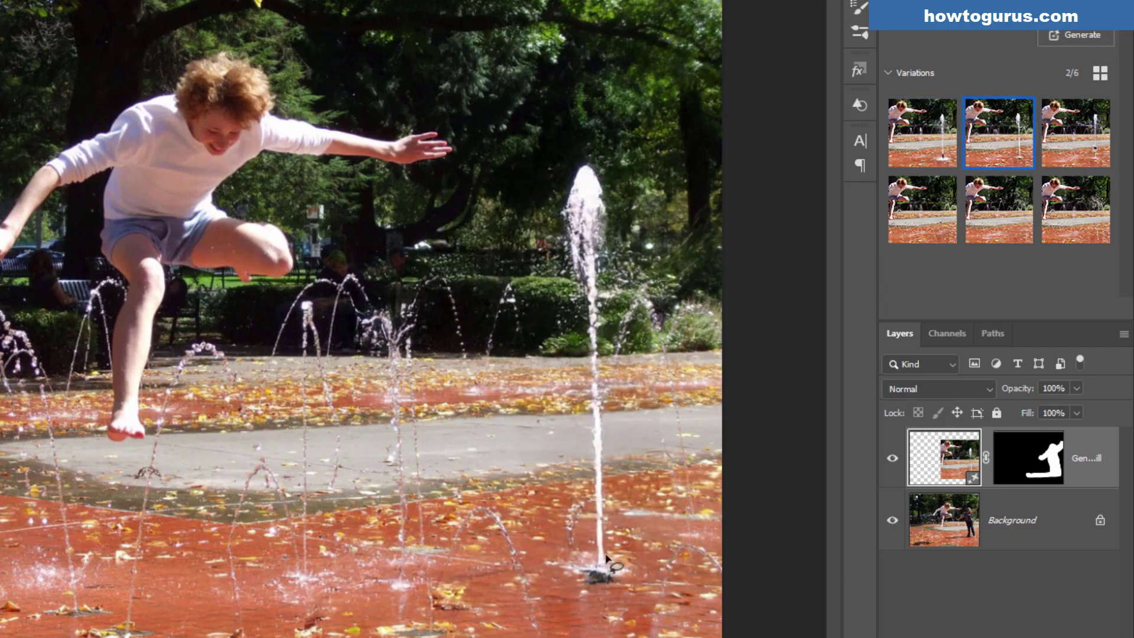
{"action": "left_click", "coordinate": [1079, 155]}
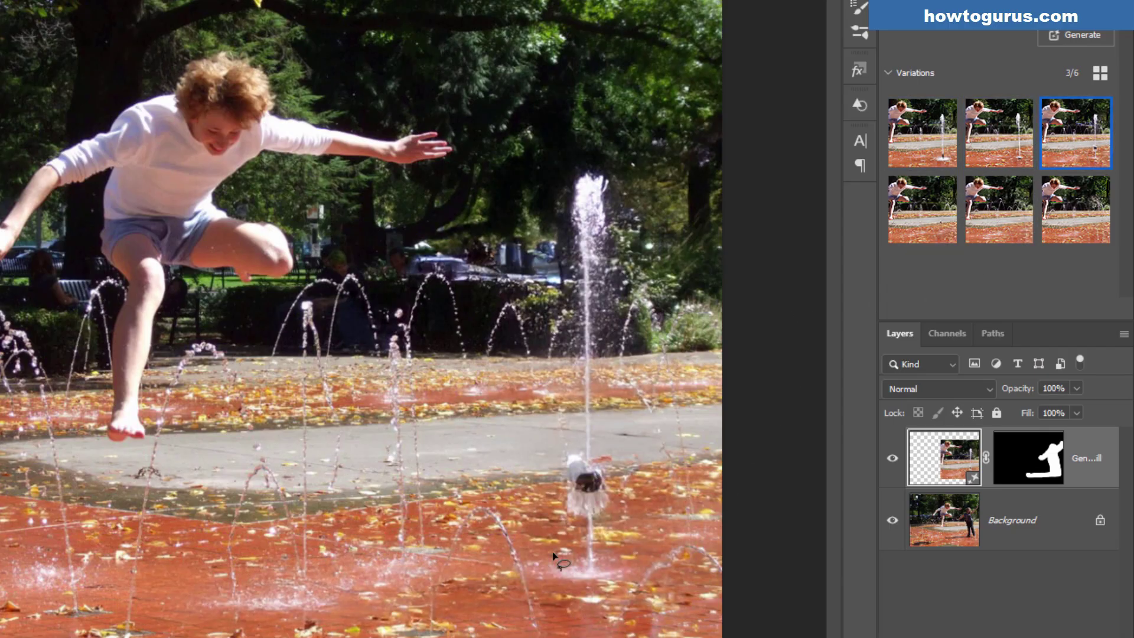
{"action": "left_click", "coordinate": [990, 146]}
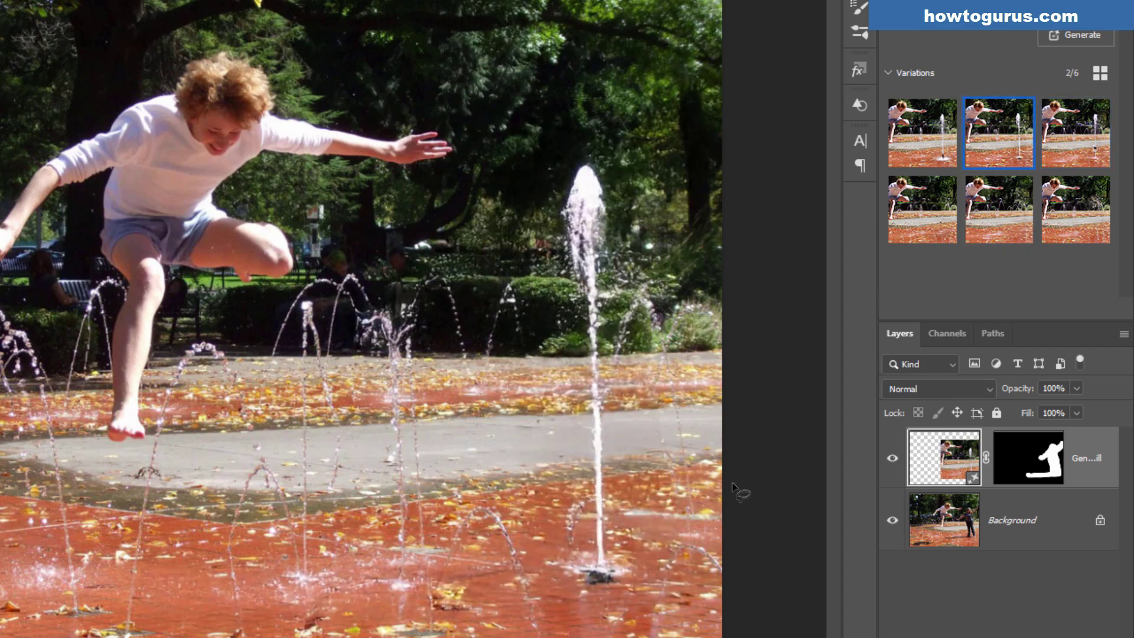
{"action": "left_click", "coordinate": [952, 144]}
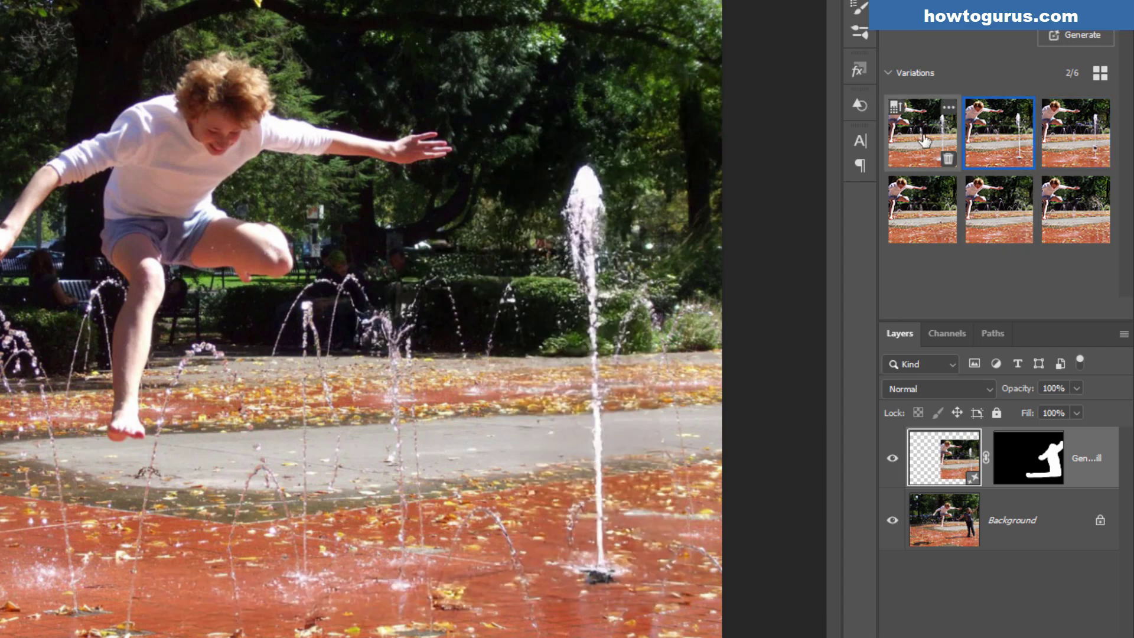
{"action": "left_click", "coordinate": [1074, 146]}
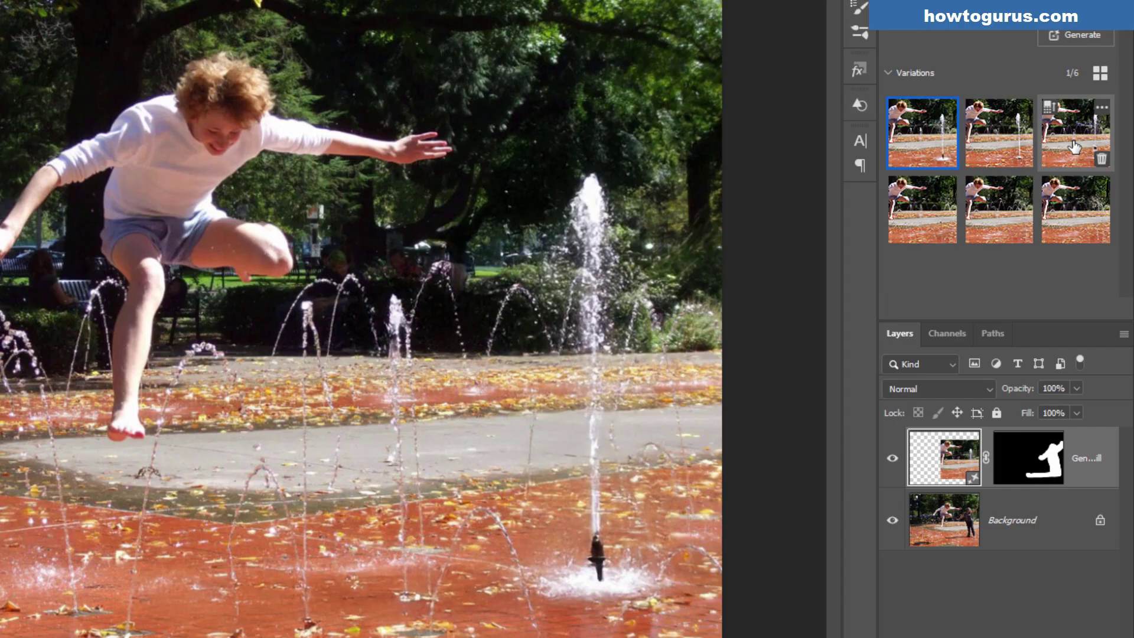
{"action": "left_click", "coordinate": [892, 133]}
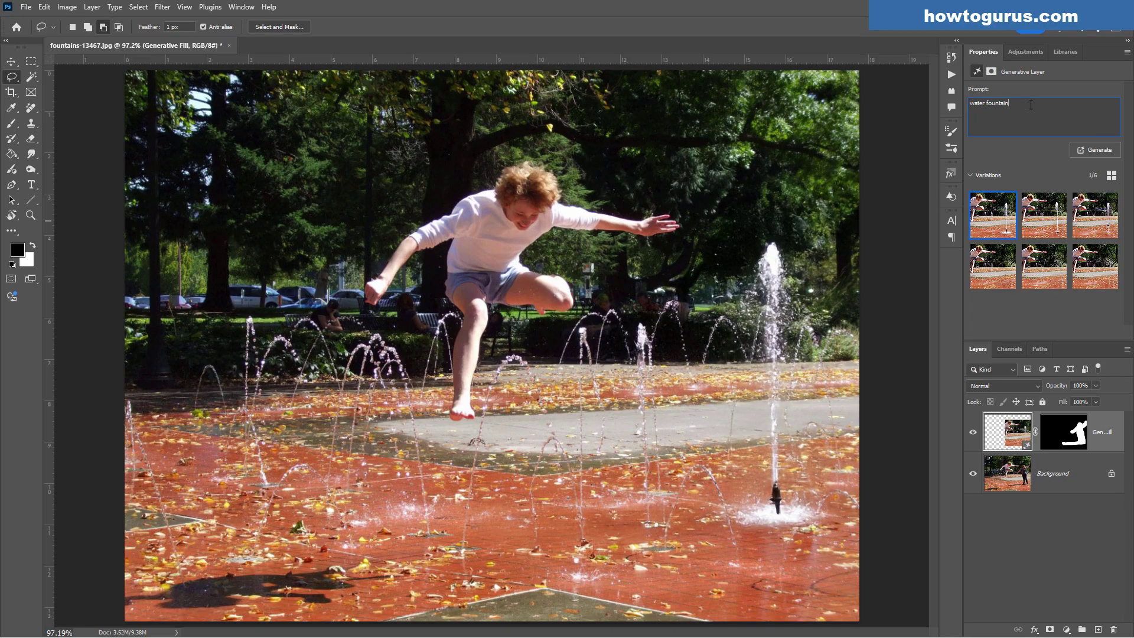
Replace the prompt with 'green and yellow dinosaur with a blue hat' and generate
{"action": "left_click_drag", "start_coordinate": [1030, 104], "coordinate": [970, 103]}
{"action": "type", "text": "gree"}
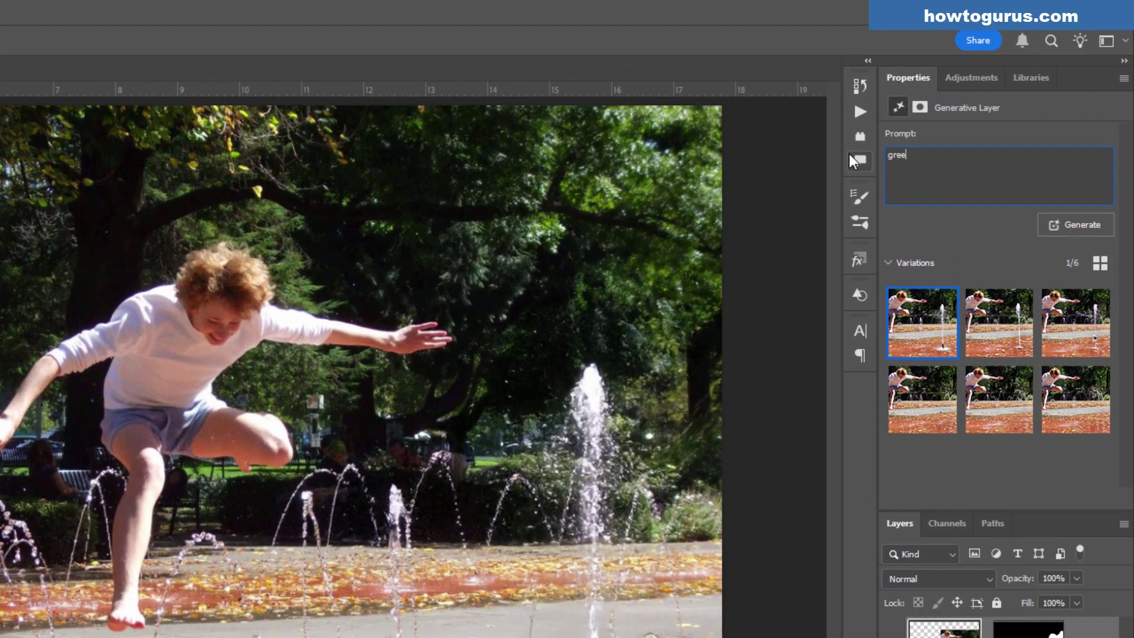
{"action": "type", "text": "n and yellow dinosaur with a blue hat"}
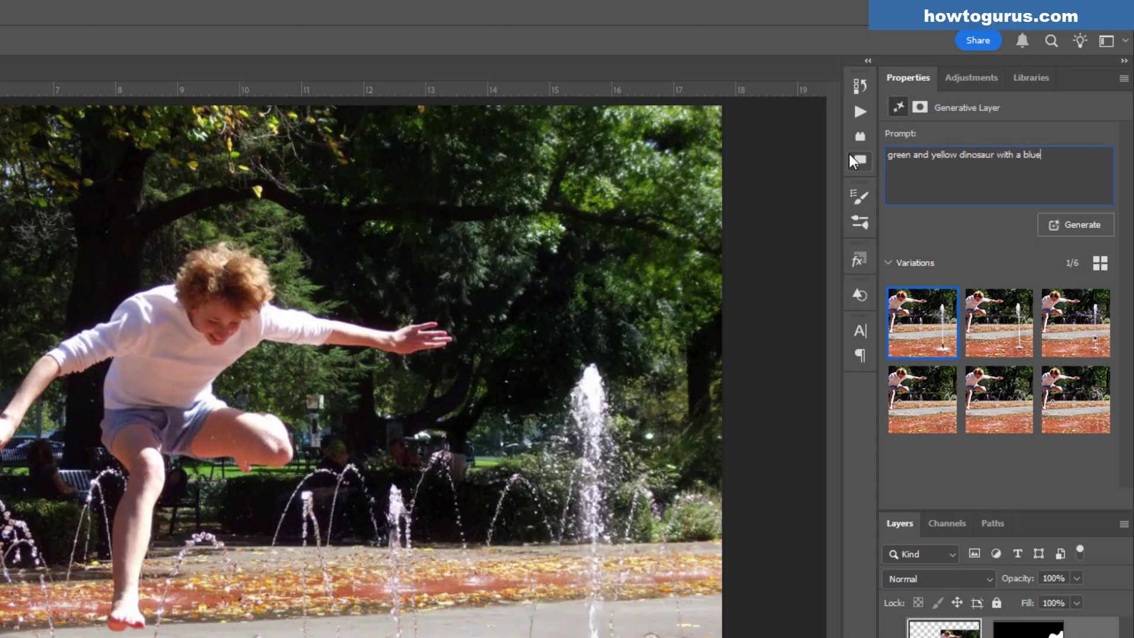
{"action": "left_click", "coordinate": [1076, 225]}
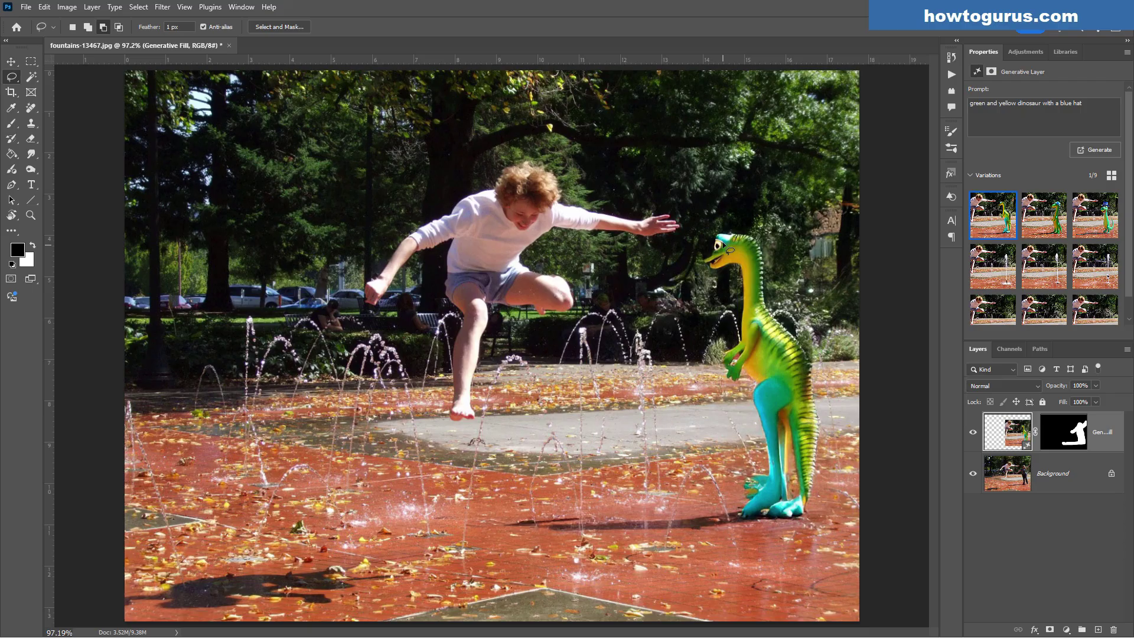
Compare the blue-hat and top-hat dinosaur variations, then return to the fourth variation's water-fountain fill
{"action": "left_click", "coordinate": [1037, 211]}
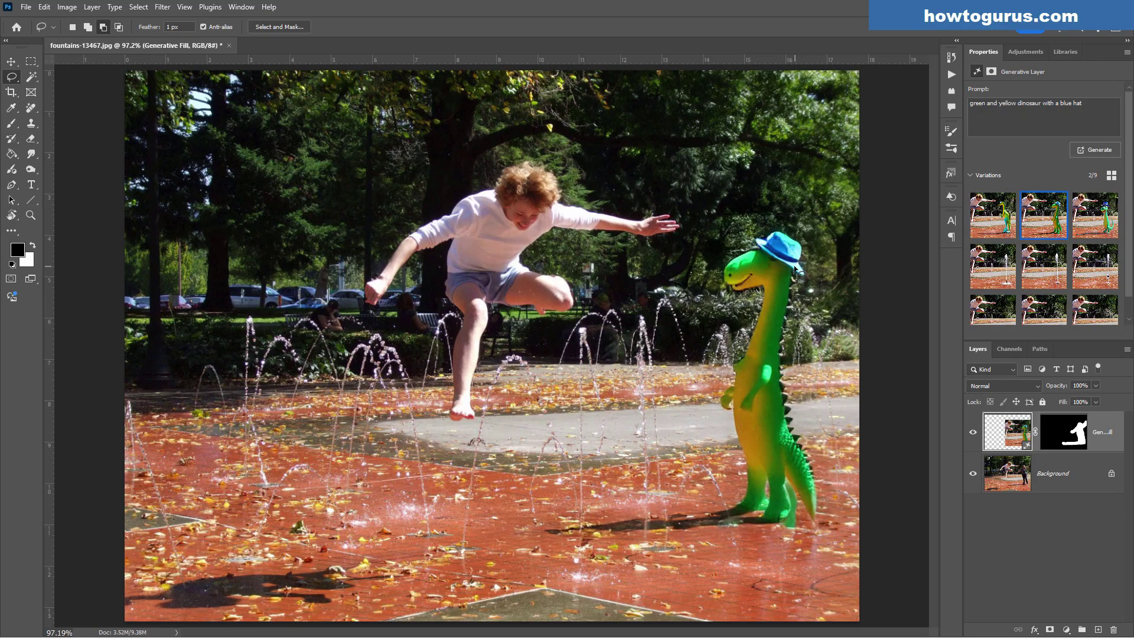
{"action": "left_click", "coordinate": [1095, 215]}
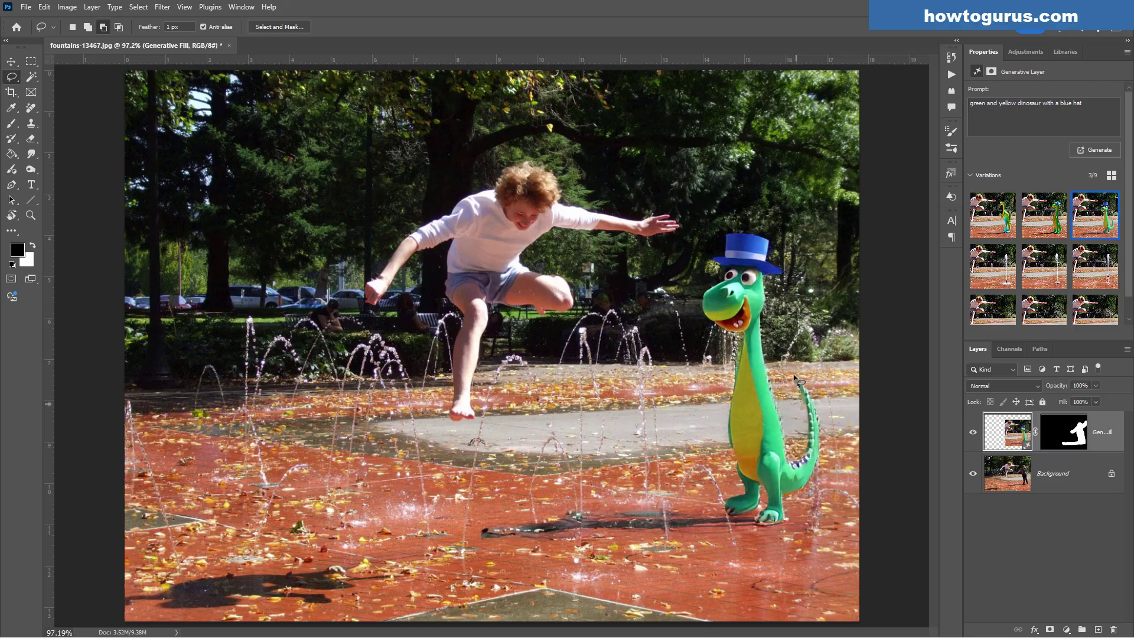
{"action": "left_click", "coordinate": [1041, 225]}
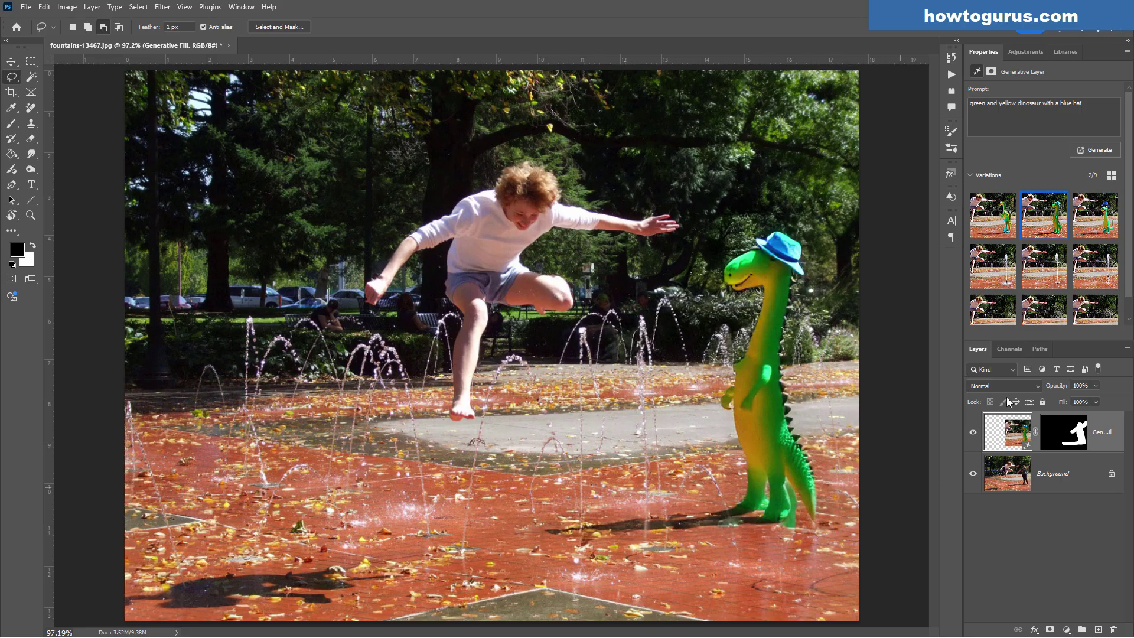
{"action": "left_click", "coordinate": [993, 266]}
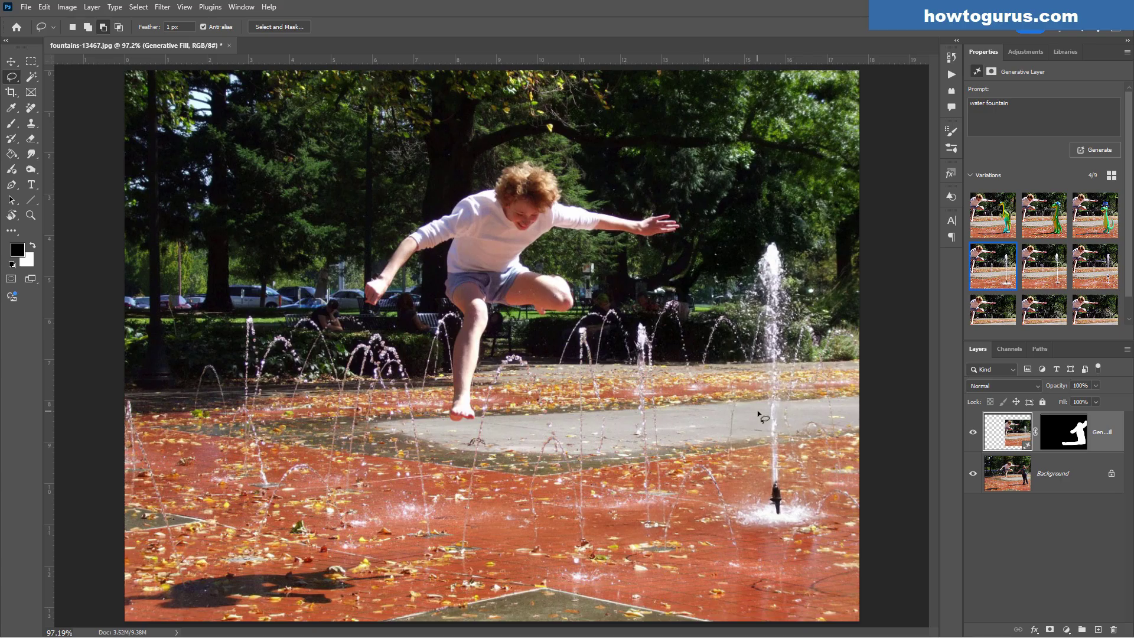
Preview dinosaur variations 1 to 3, including the blue-hat and tall top-hat versions
{"action": "left_click", "coordinate": [994, 223]}
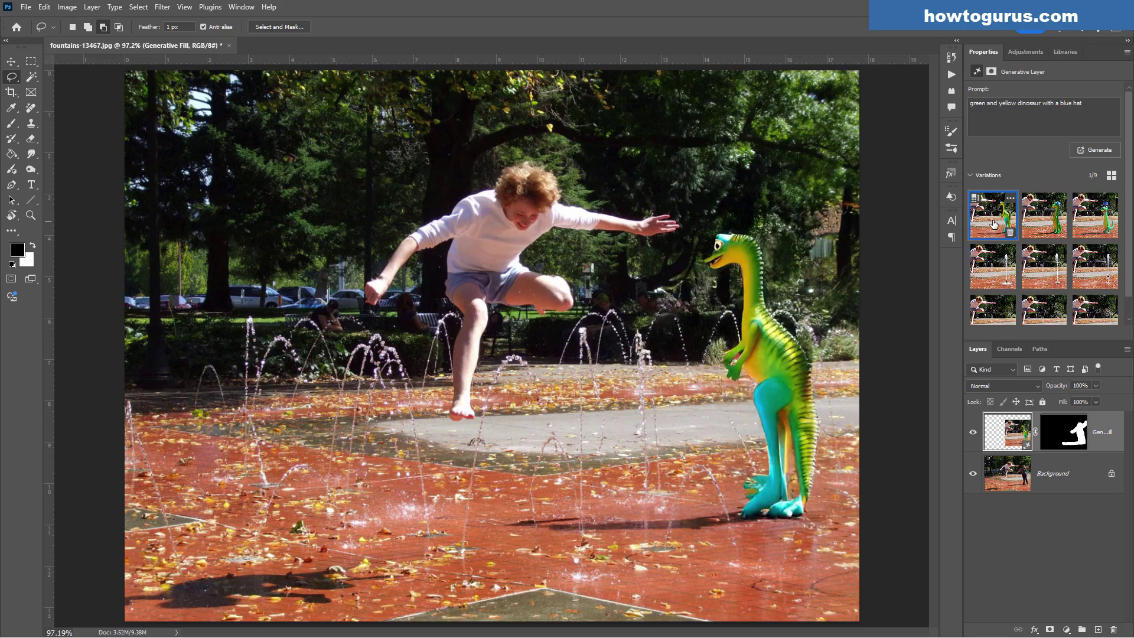
{"action": "left_click", "coordinate": [1049, 217]}
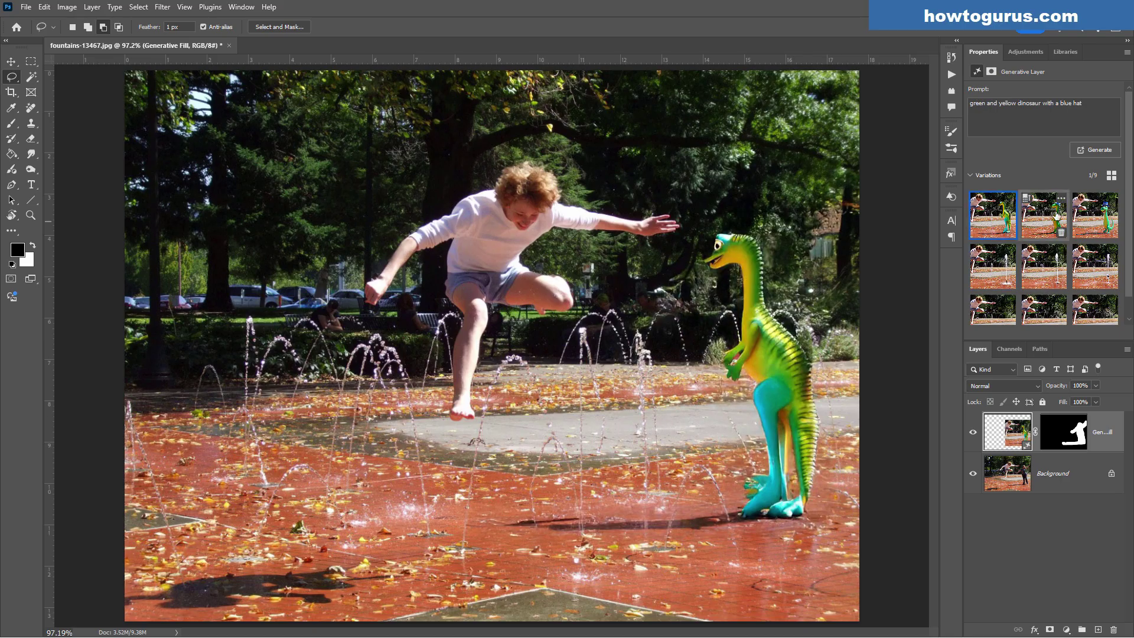
{"action": "left_click", "coordinate": [1099, 227]}
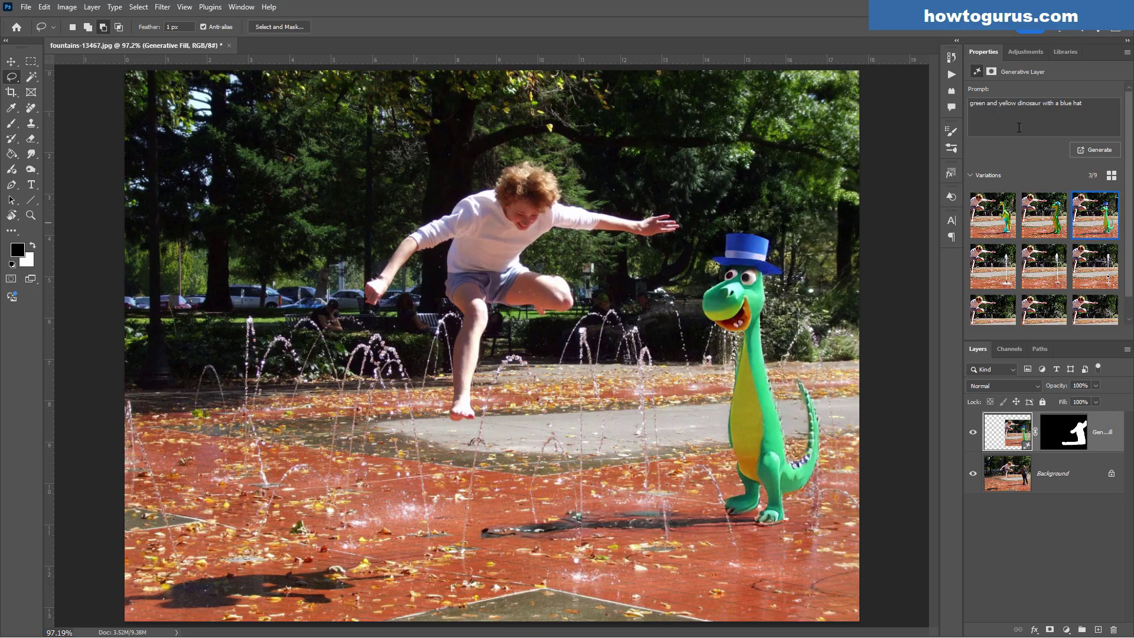
Preview fountain variations 4 to 6 and keep the fourth variation's water-fountain fill
{"action": "left_click", "coordinate": [977, 269]}
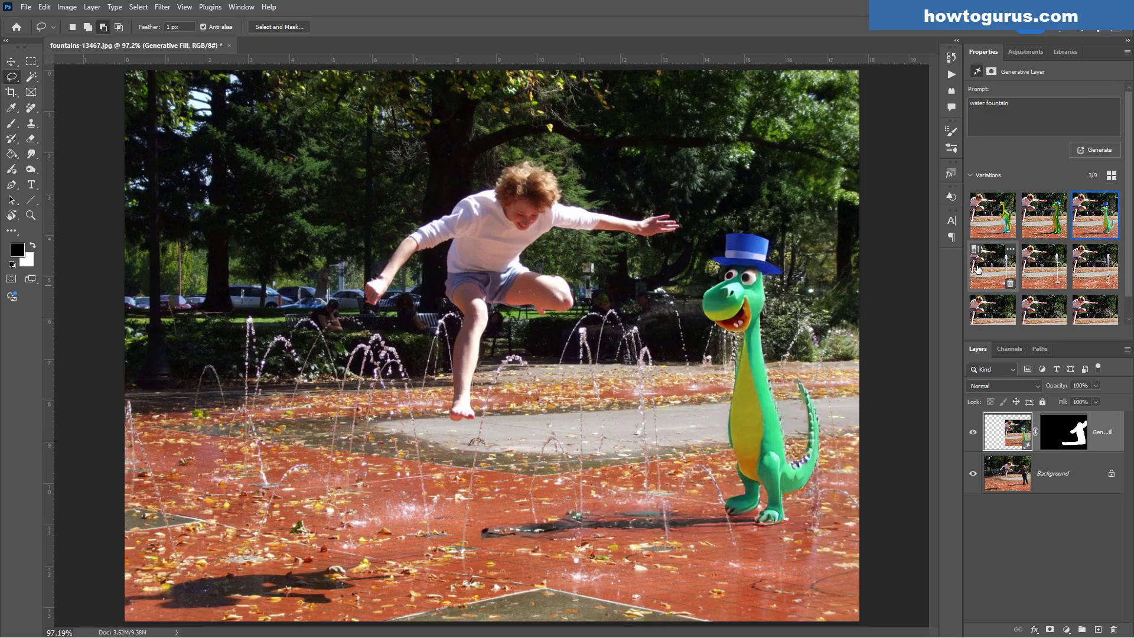
{"action": "left_click", "coordinate": [1041, 269]}
{"action": "left_click", "coordinate": [1096, 269]}
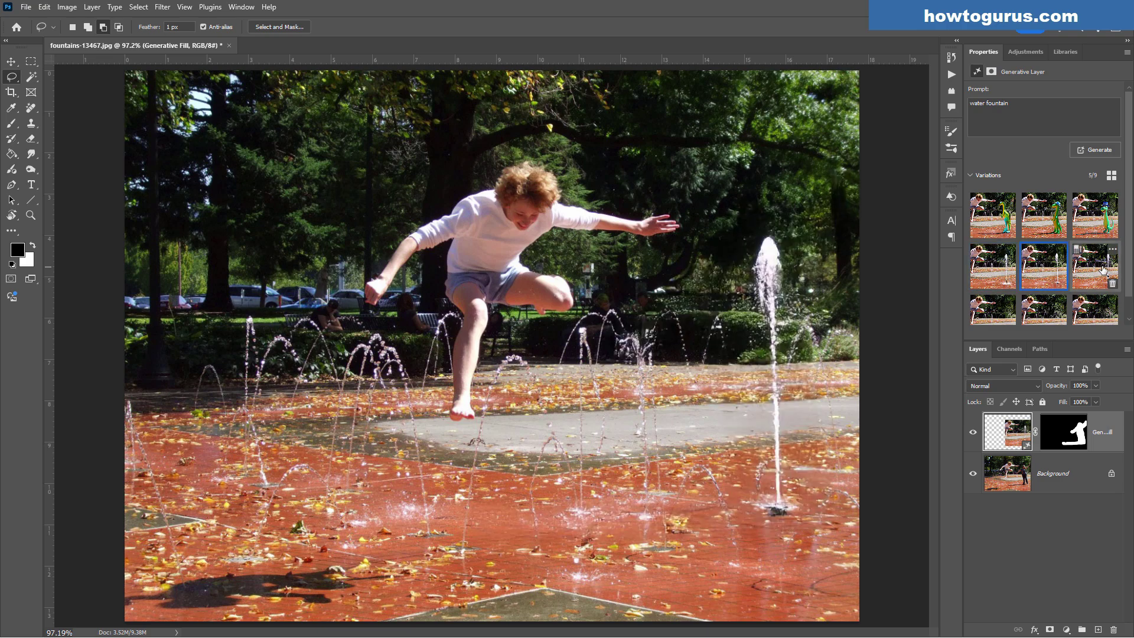
{"action": "left_click", "coordinate": [981, 274]}
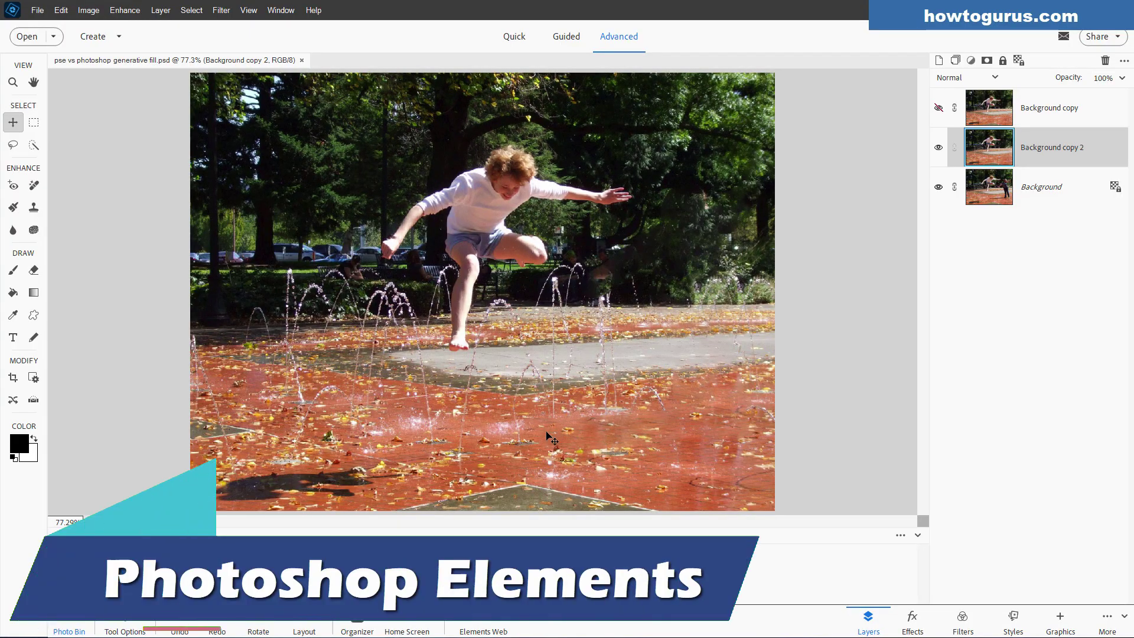
Select the Remove Tool from the toolbox's Enhance section
{"action": "left_click", "coordinate": [33, 185]}
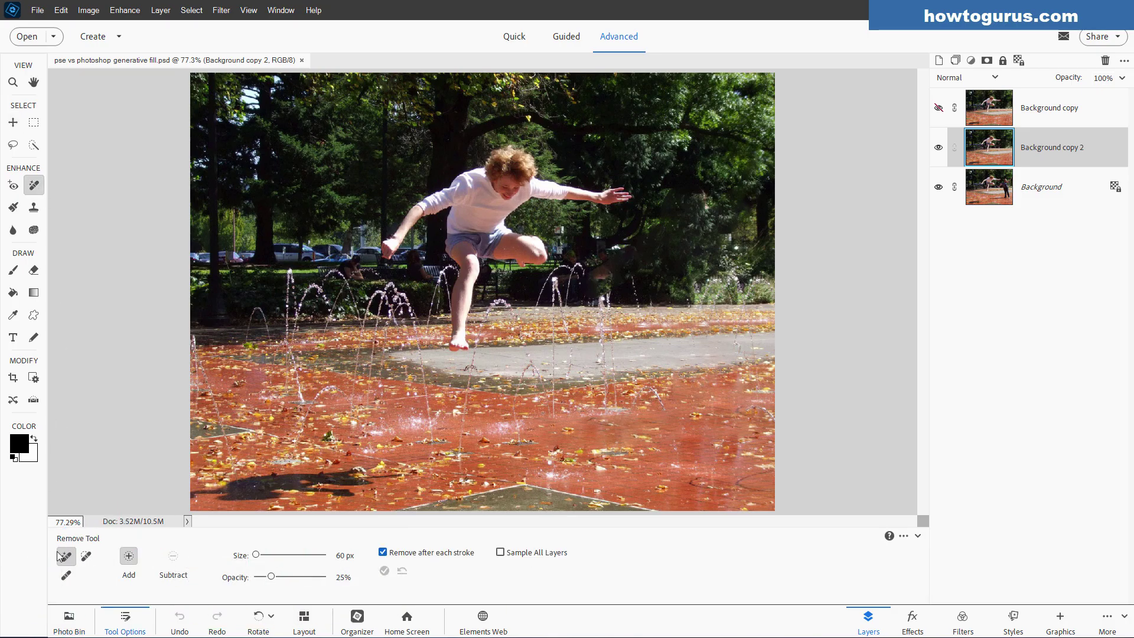